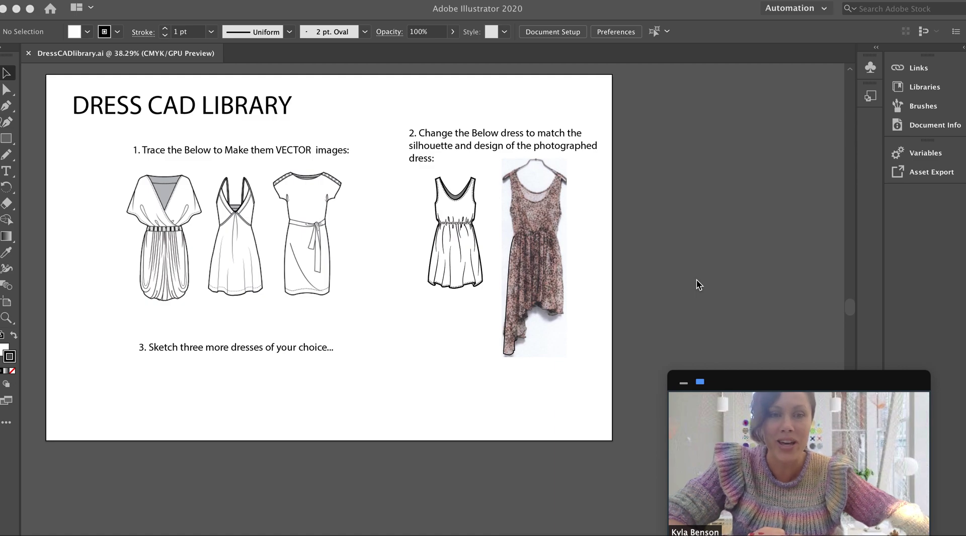
Focus the DressCADlibrary.ai document, select the dress sketch and photo together, then deselect.
left_click(404, 166)
left_click_drag(424, 192, 507, 310)
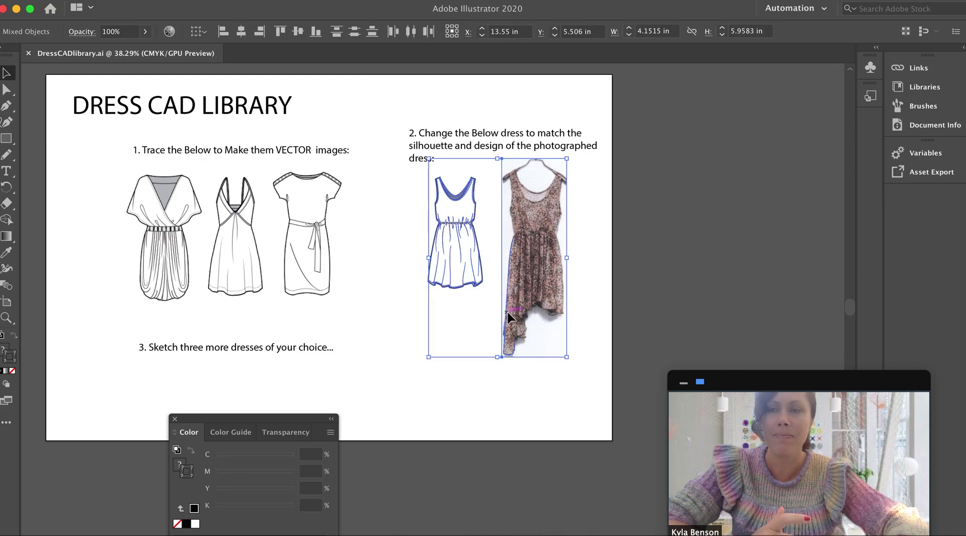
left_click(370, 266)
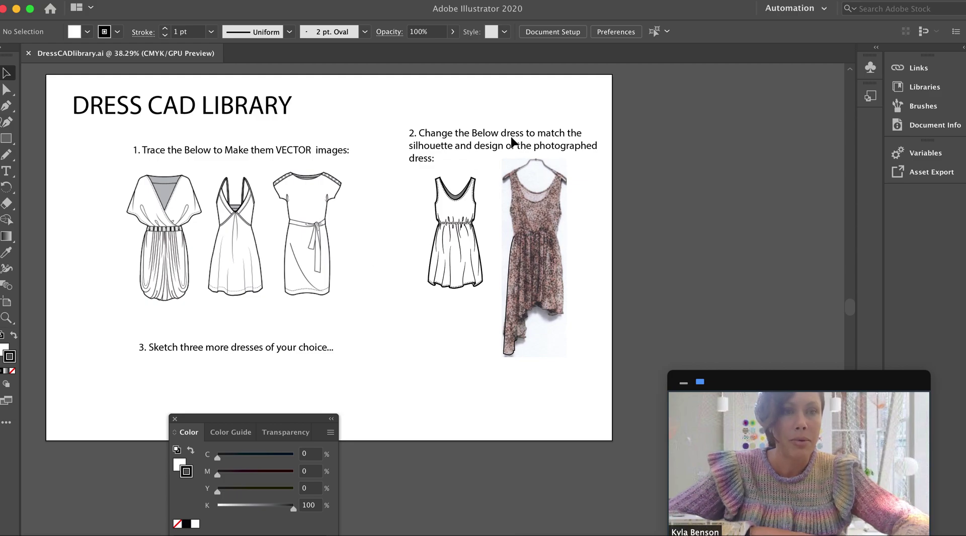
Open the Brushes panel and stretch it taller to list basic, charcoal, decorative and stitch brushes.
left_click(923, 107)
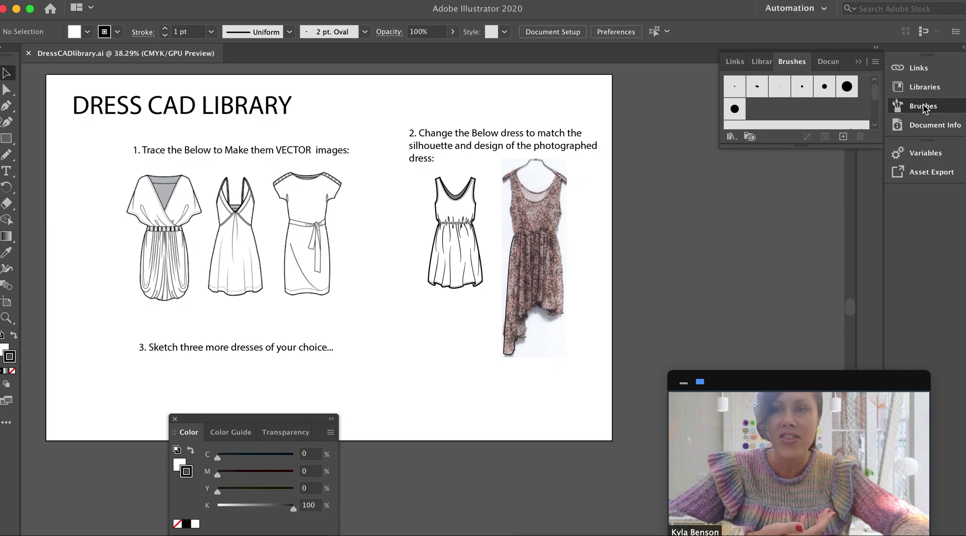
left_click(342, 1)
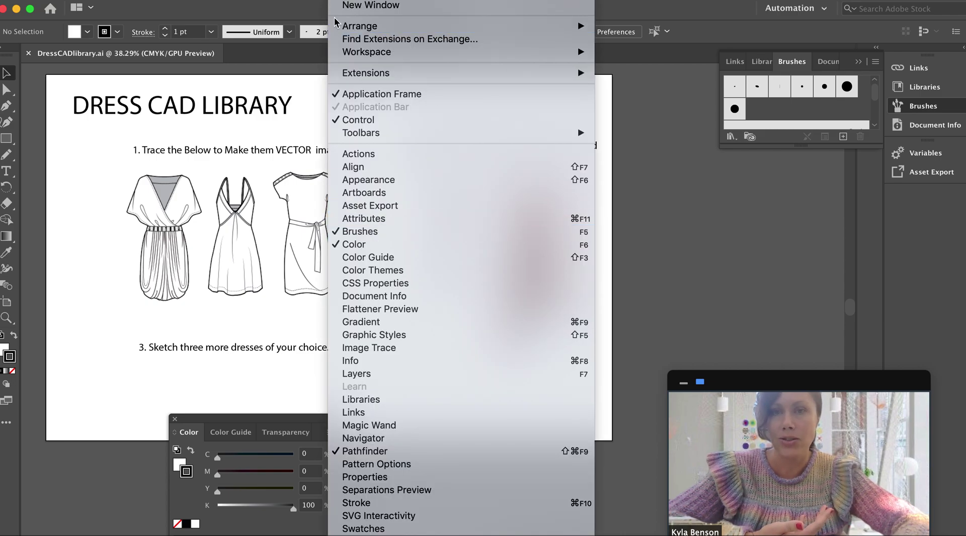
left_click(681, 206)
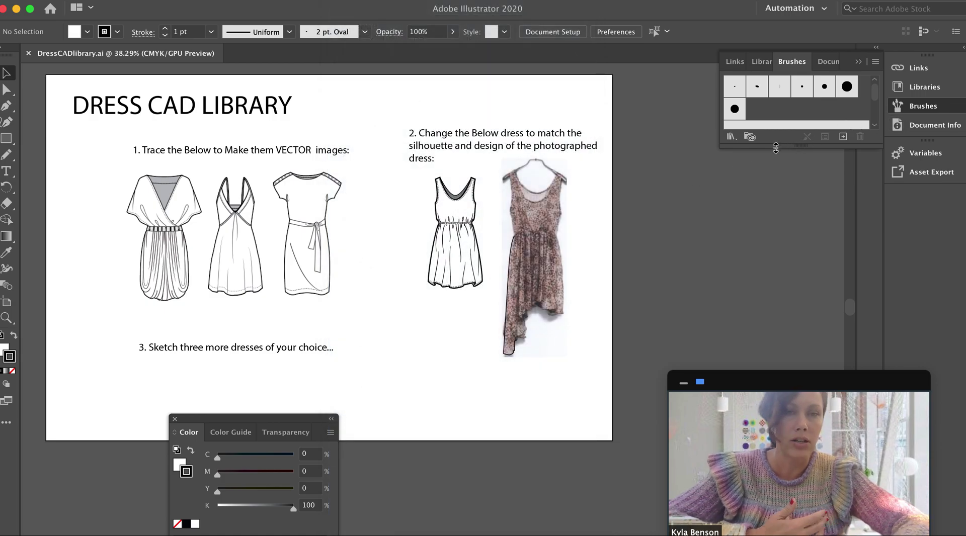
mouse_move(781, 146)
left_mouse_down()
mouse_move(789, 349)
mouse_move(802, 353)
mouse_move(809, 410)
left_mouse_up()
scroll(780, 272, "down", 2)
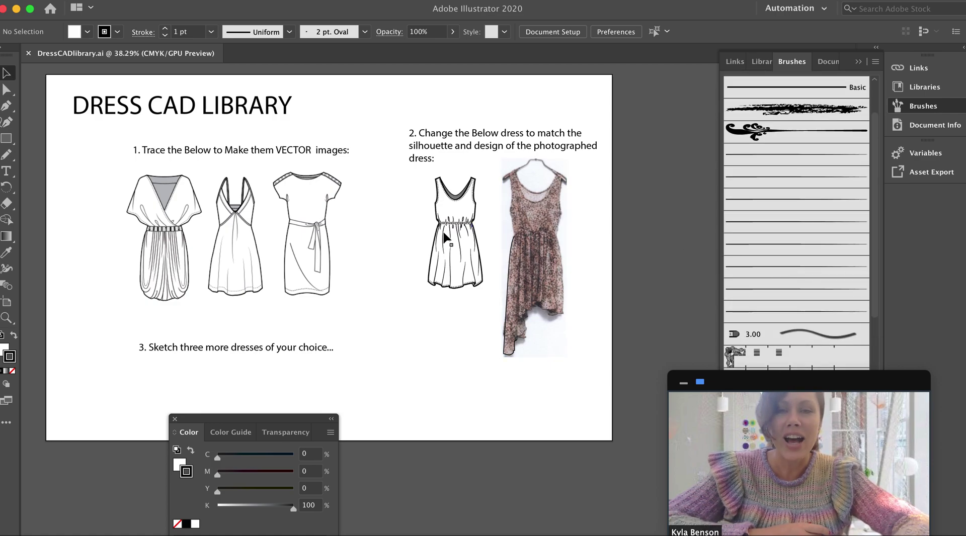
left_click(439, 238)
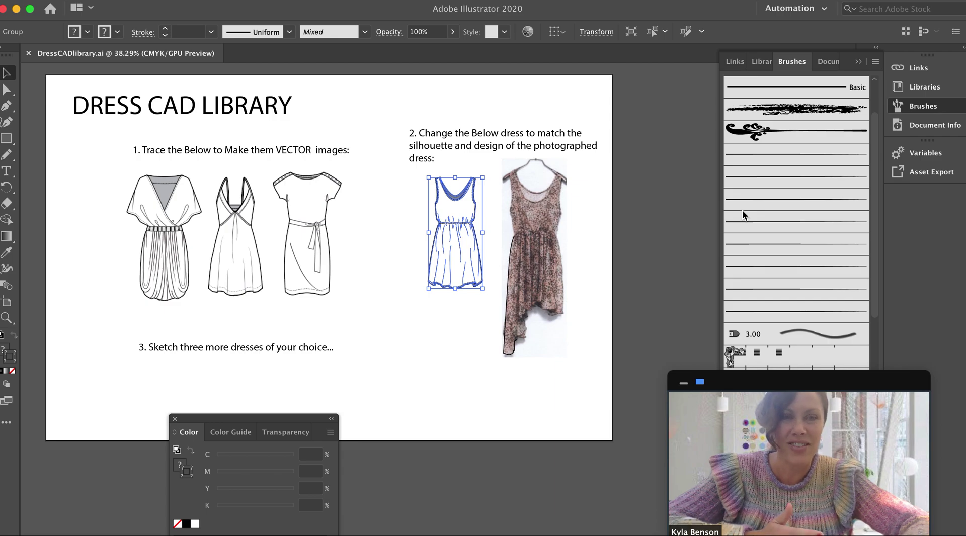
Zoom in closely on the sketched dress with the Zoom tool.
left_click(397, 366)
key("z")
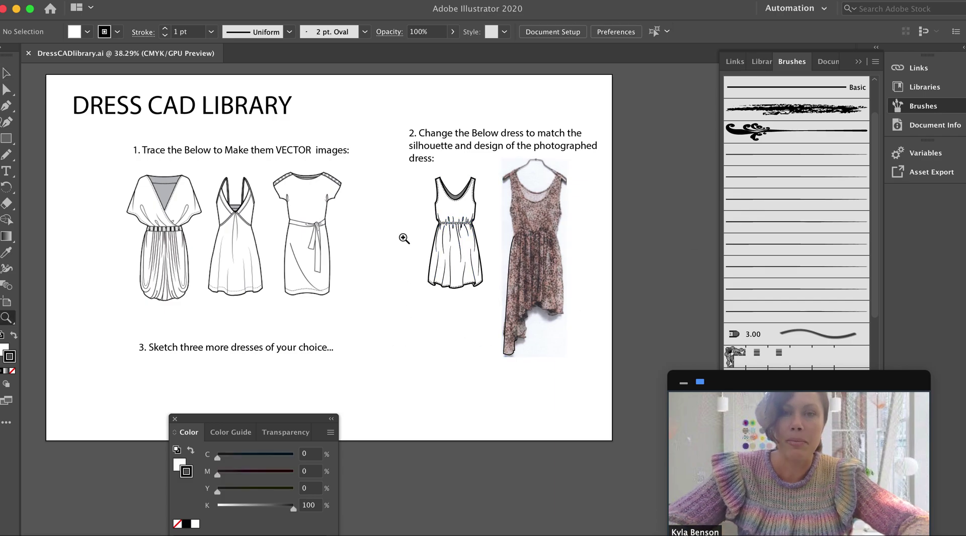
left_click_drag(427, 164, 546, 409)
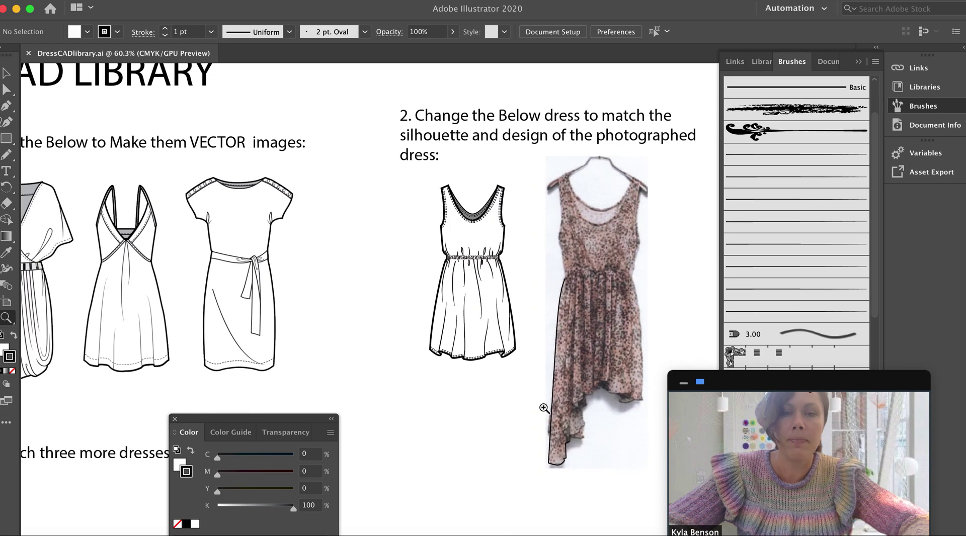
key("a")
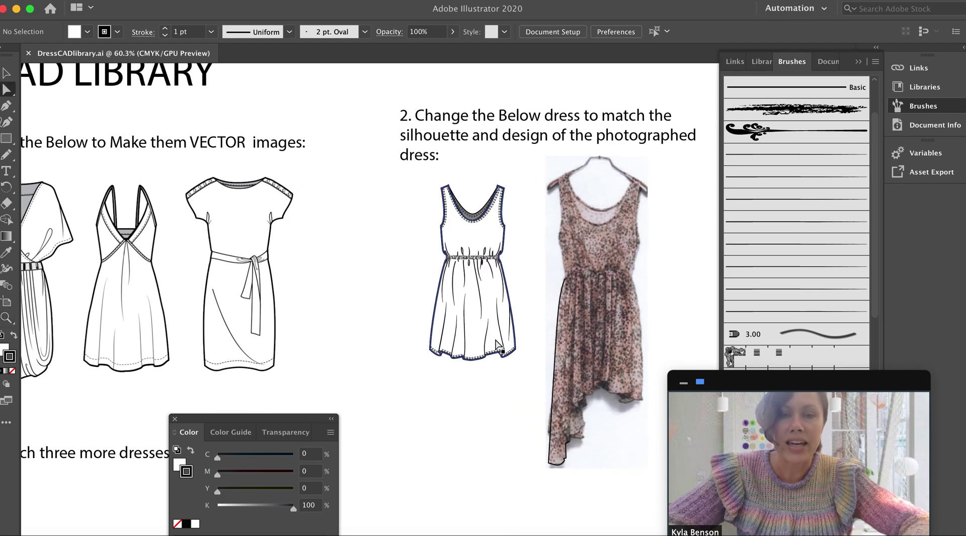
key("z")
left_click_drag(419, 189, 657, 486)
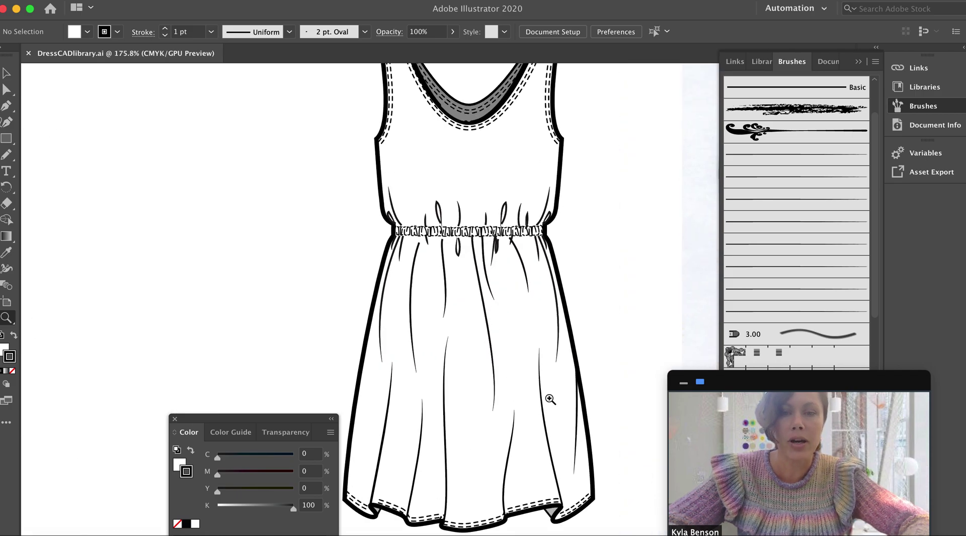
Direct-select a skirt fold line to inspect it, then deselect and scroll to the waistband.
key("a")
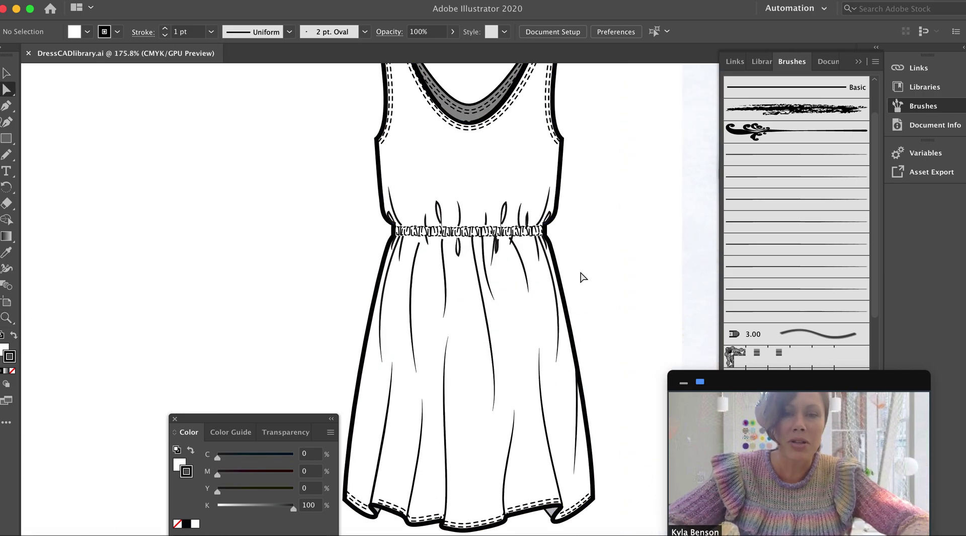
left_click(488, 317)
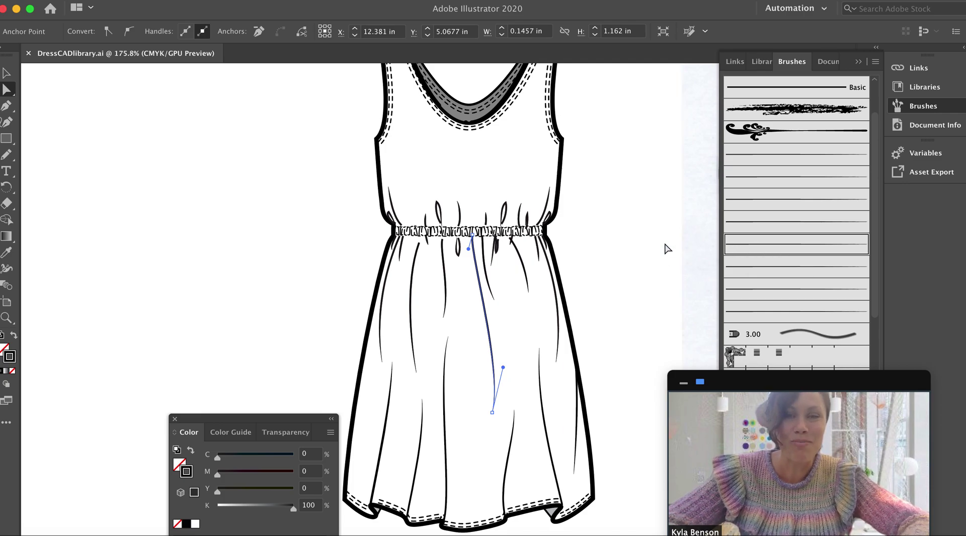
left_click(589, 259)
scroll(507, 287, "up", 5)
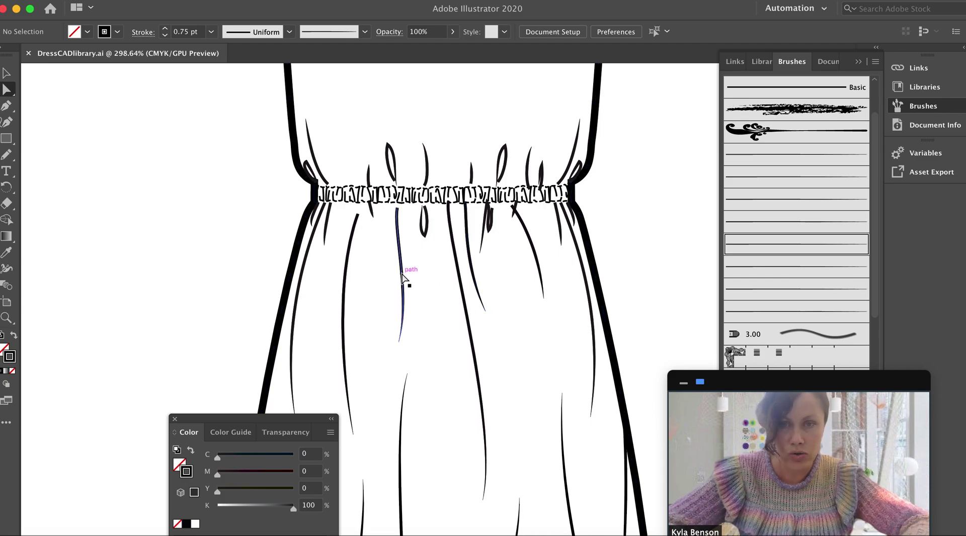
Remove the brush stroke from the fold line below the waistband, then select the dress outline.
left_click(406, 277)
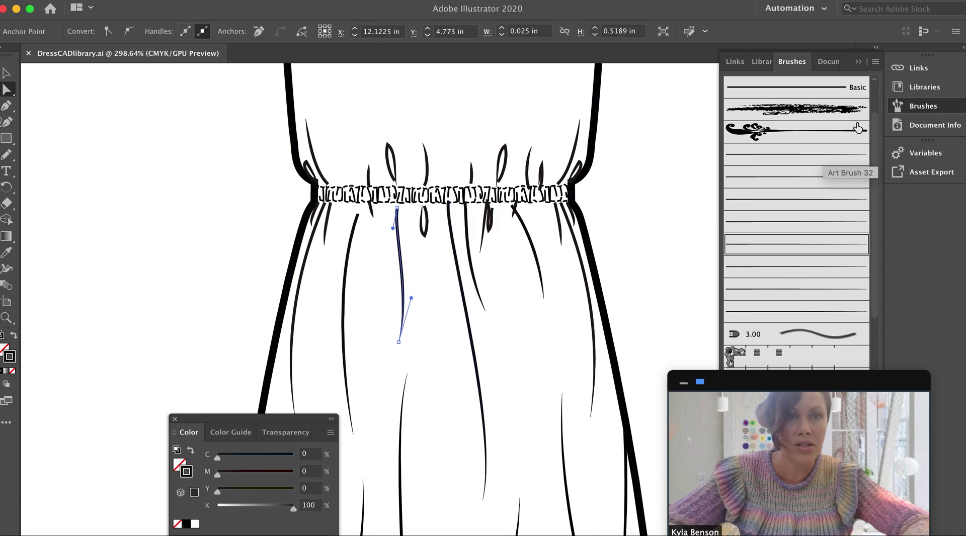
left_click(875, 62)
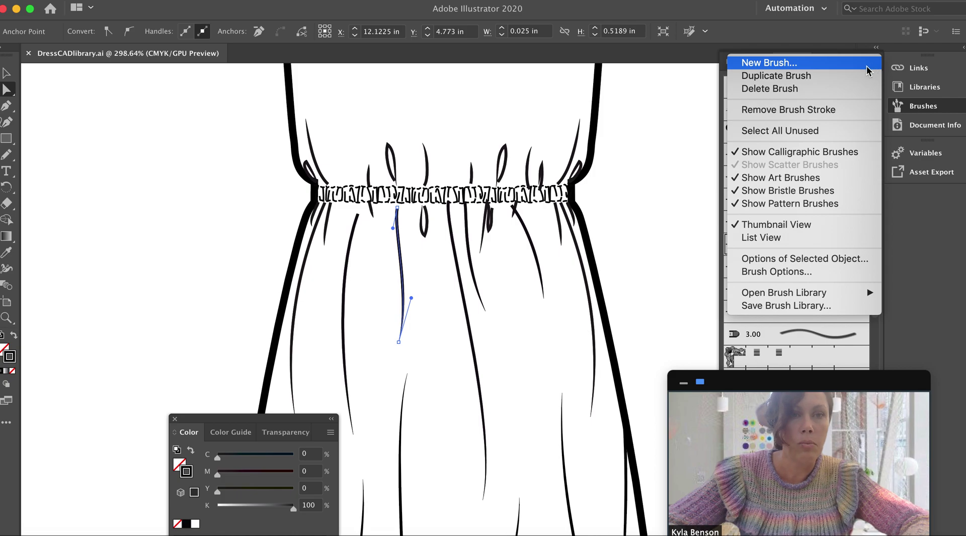
left_click(836, 110)
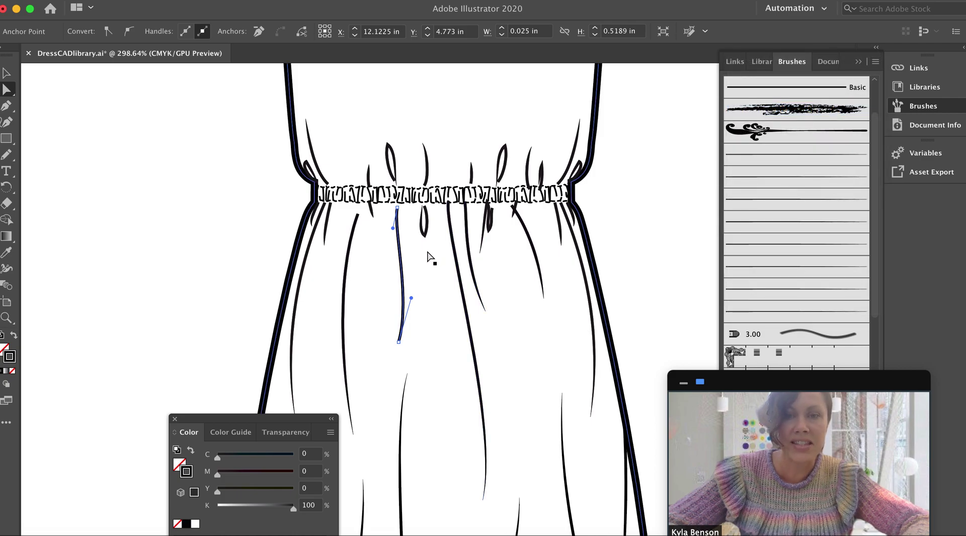
left_click(451, 342)
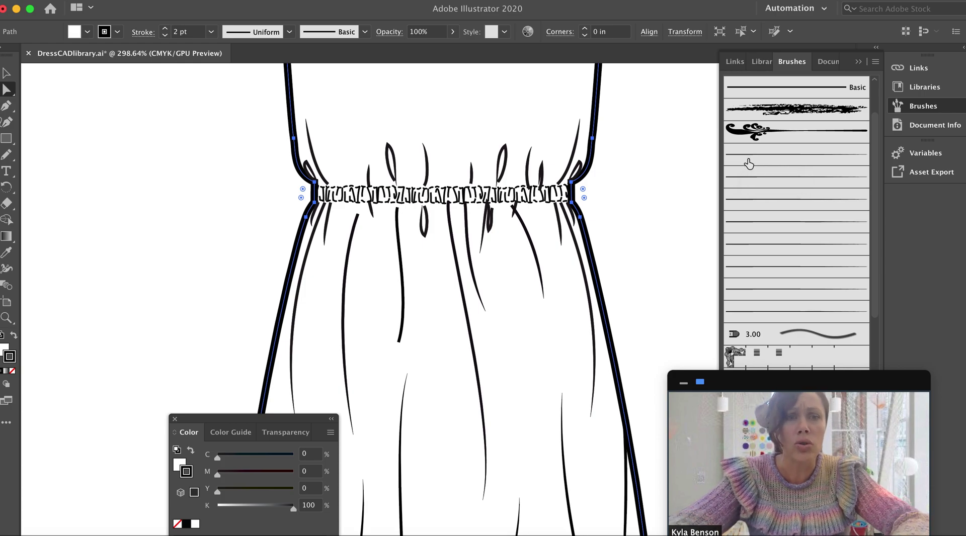
Drag a brush's bullet-shaped artwork onto the canvas and zoom in closely on it.
mouse_move(752, 156)
left_mouse_down()
mouse_move(750, 147)
mouse_move(638, 169)
left_mouse_up()
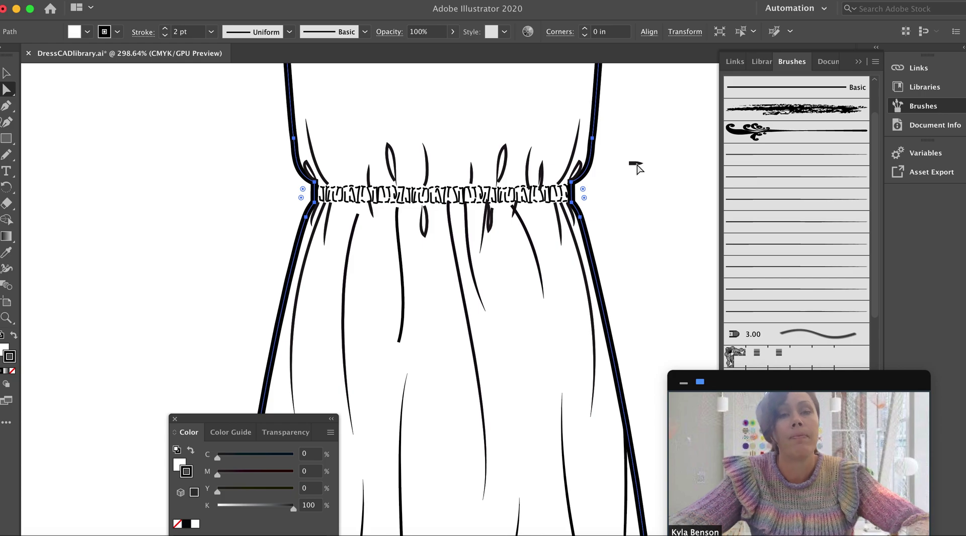
key("z")
left_click_drag(624, 151, 672, 191)
left_click_drag(622, 158, 692, 230)
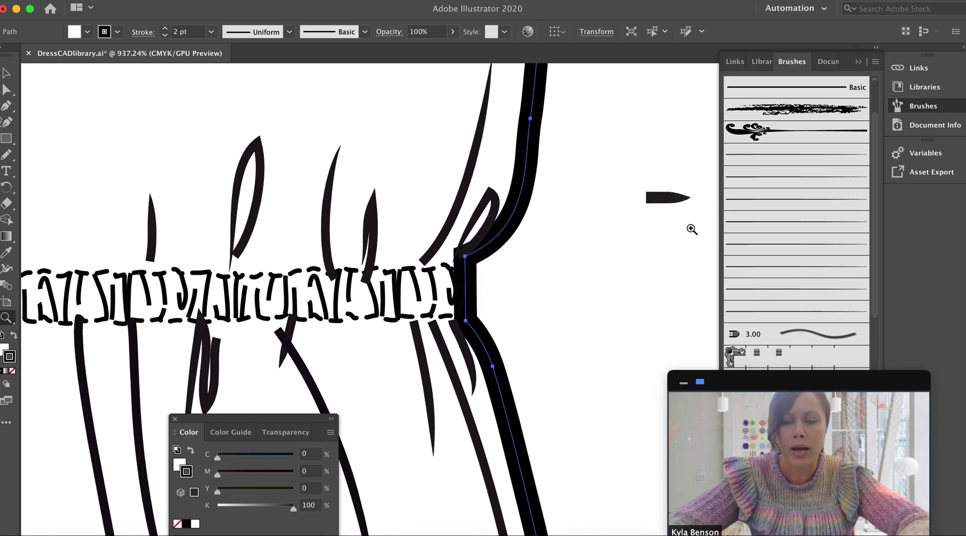
left_click(582, 244, "super")
left_click_drag(569, 245, 443, 259)
Select the black bullet shape, then start a new pen path below it.
key("a")
left_click(538, 215)
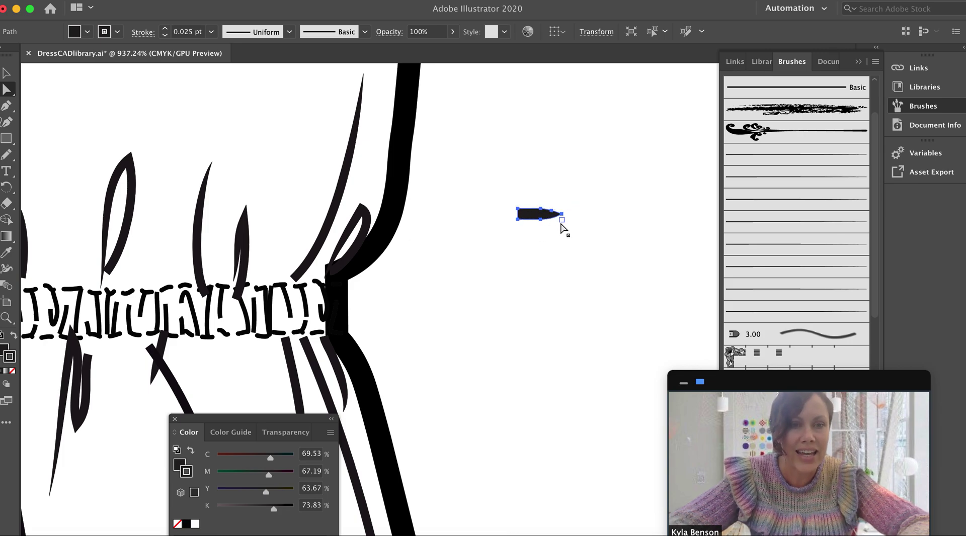
left_click(545, 283)
key("p")
left_click(517, 259)
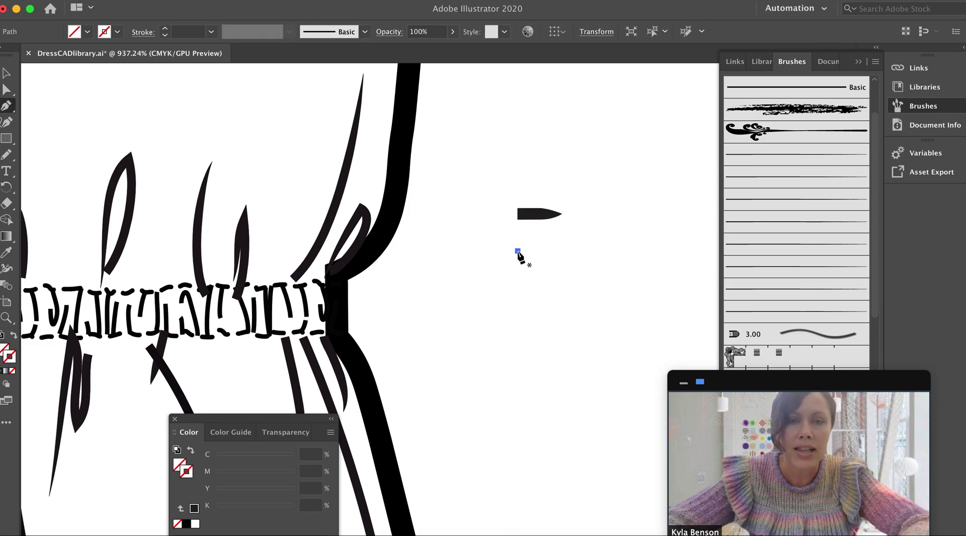
Draw a second tapered shape with the pen and sample the bullet's black fill onto it.
left_click(518, 260)
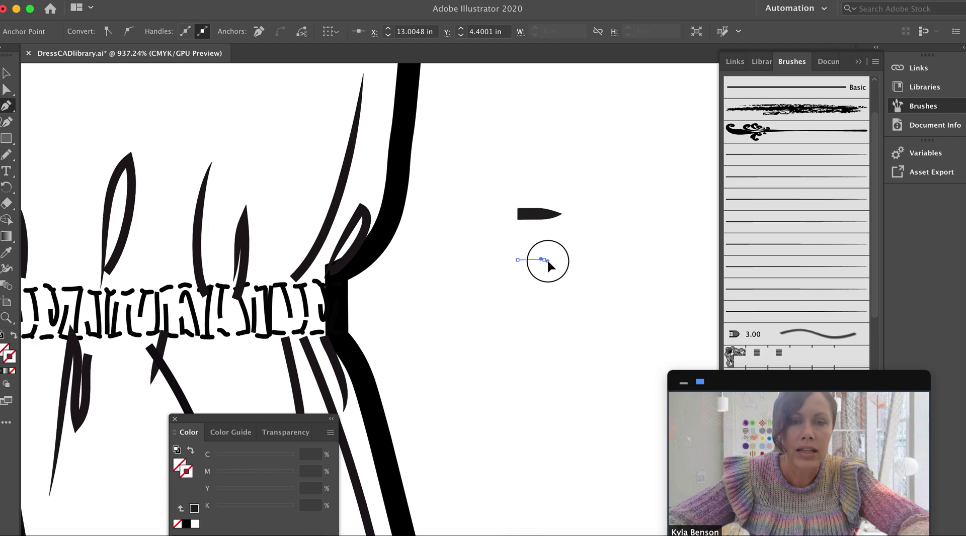
left_click_drag(562, 258, 519, 247)
left_click(518, 249)
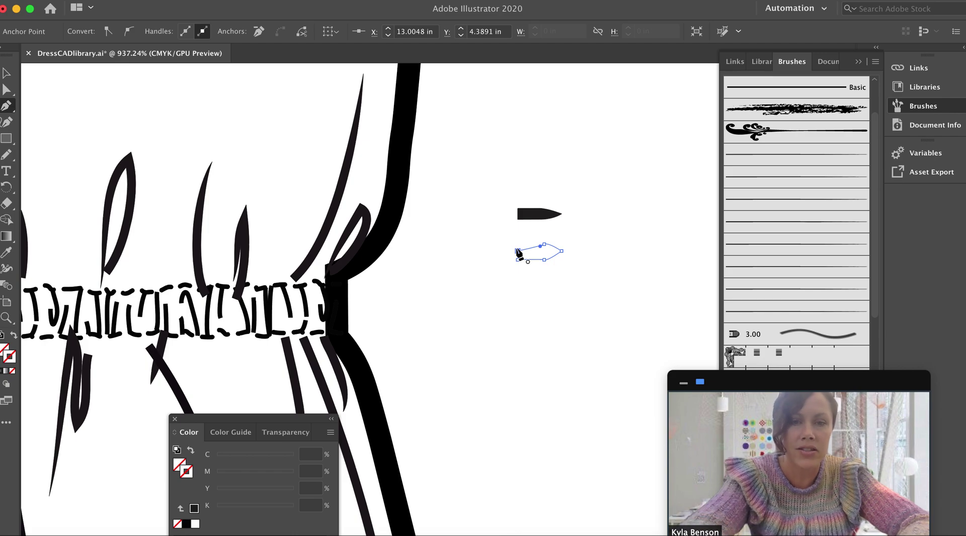
key("a")
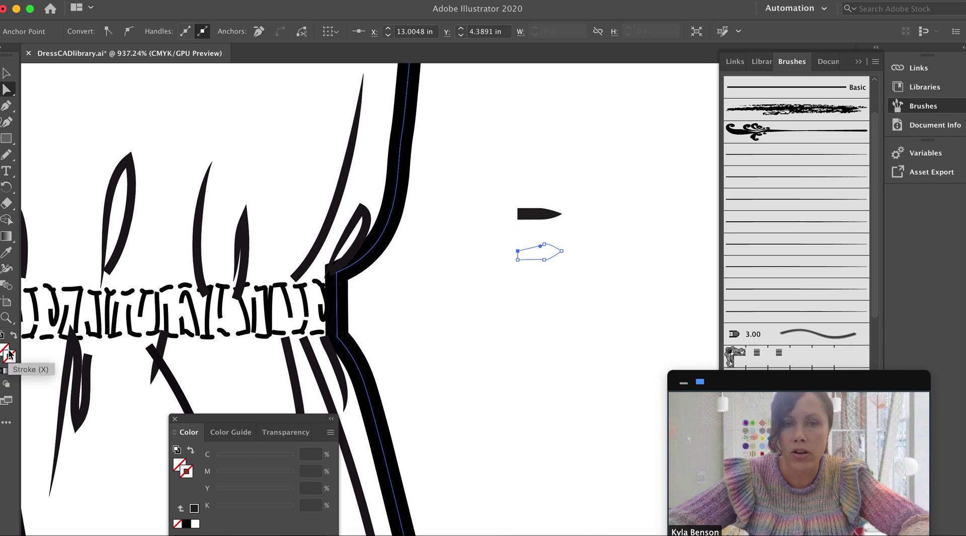
key("i")
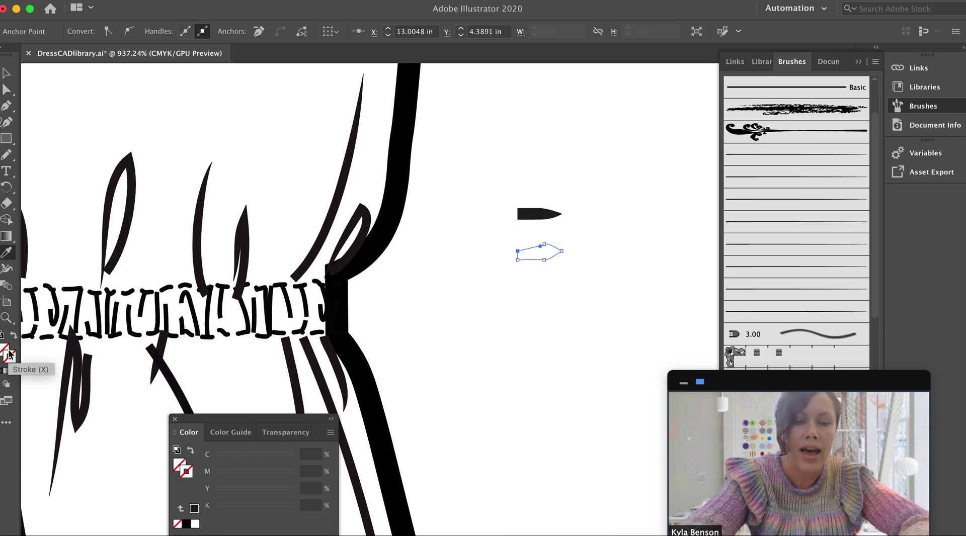
left_click(538, 213)
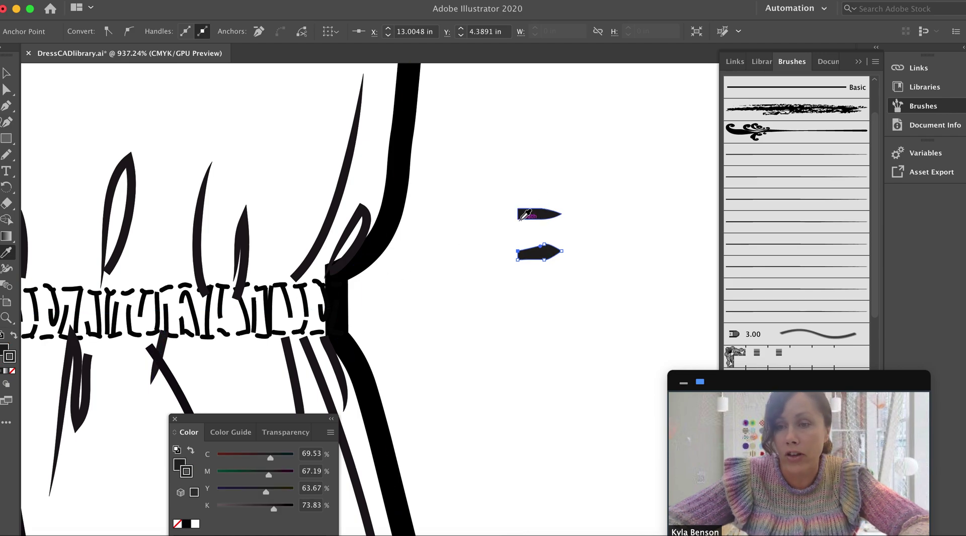
Nudge the lower shape's top anchor slightly downward.
key("a")
left_click(568, 262)
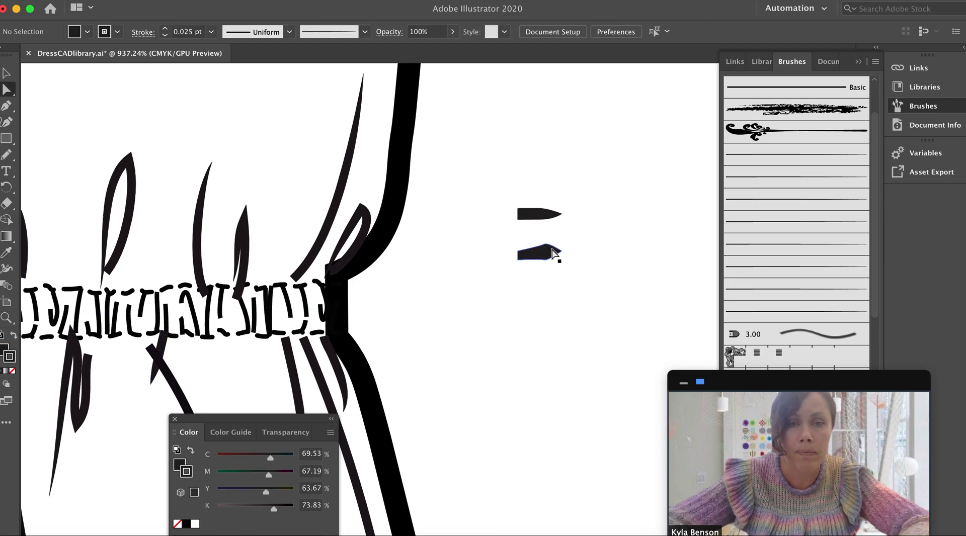
scroll(524, 183, "up", 3)
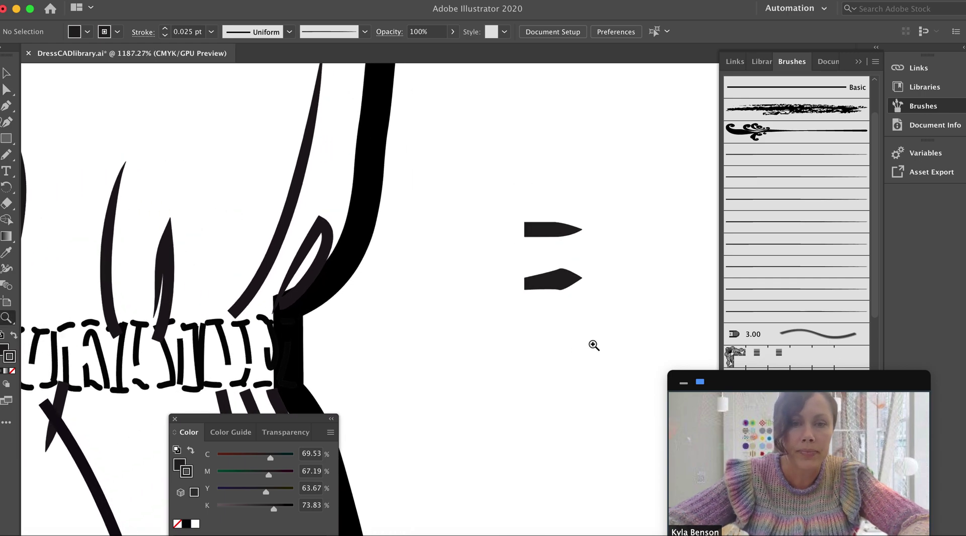
left_click(567, 280)
left_click(564, 275)
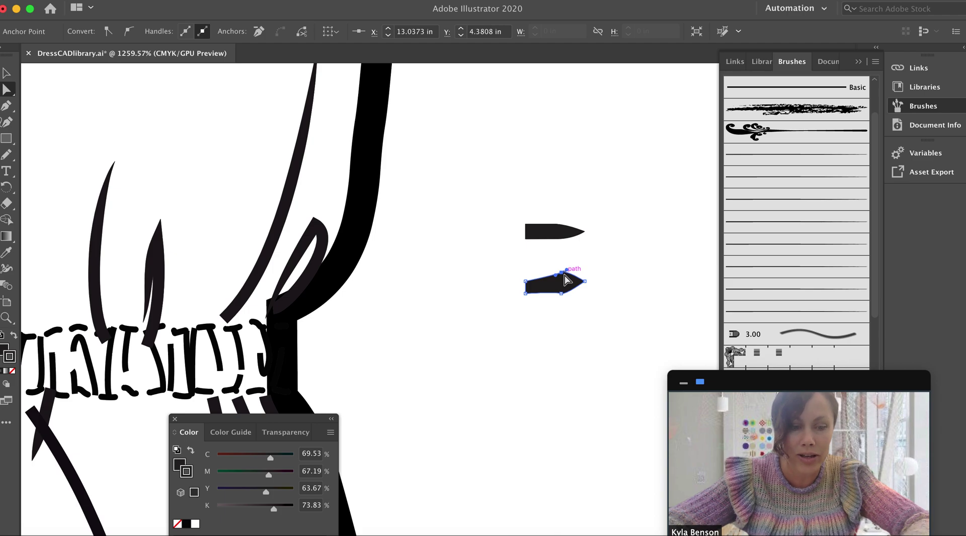
left_click_drag(564, 275, 565, 280)
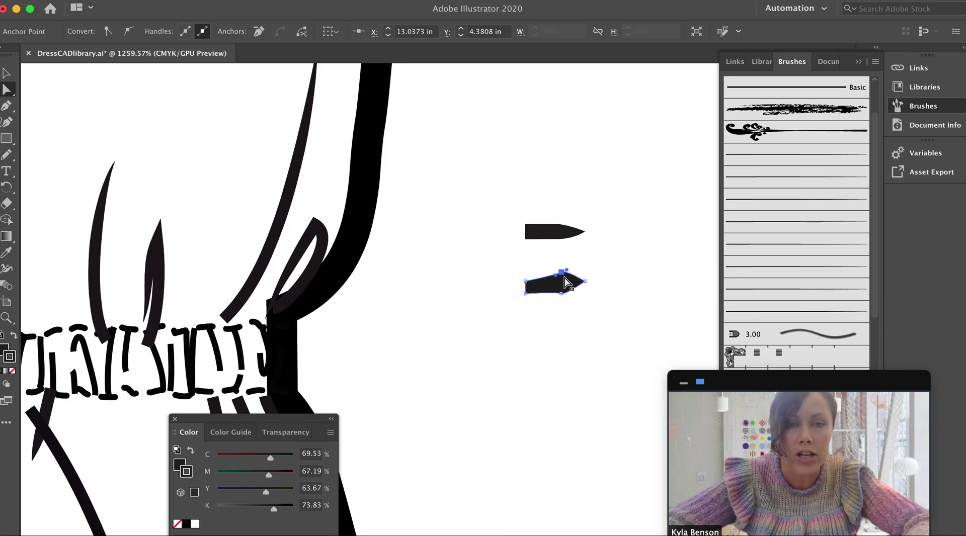
Zoom in and adjust anchors to square the left edge and taper the right tip.
key("z")
left_click(528, 231)
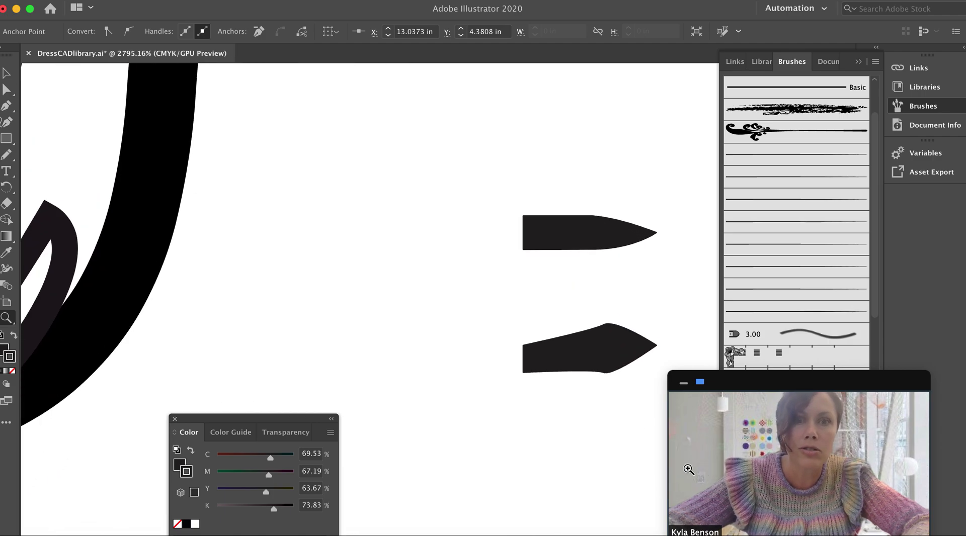
left_click_drag(536, 325, 491, 297)
key("a")
left_click_drag(385, 308, 384, 299)
left_click(467, 334)
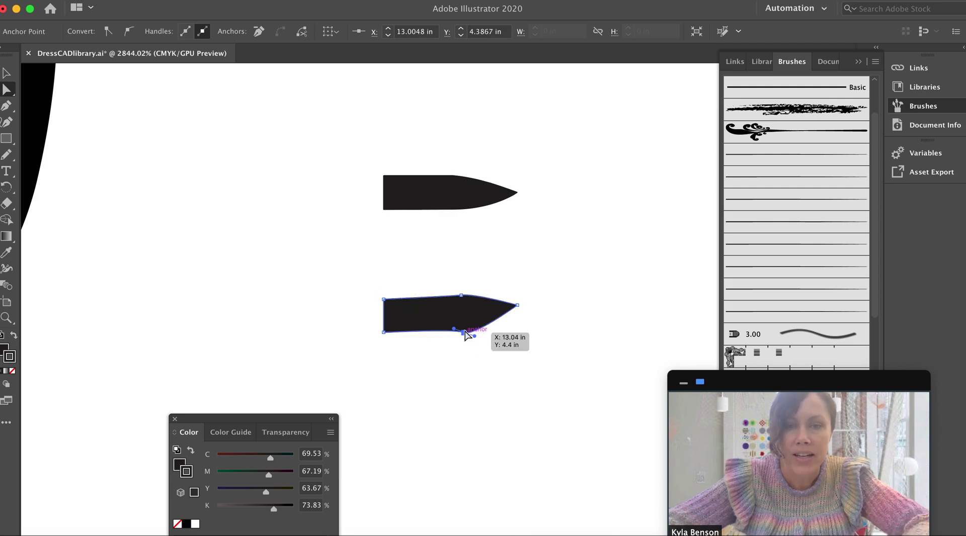
left_click_drag(474, 336, 474, 330)
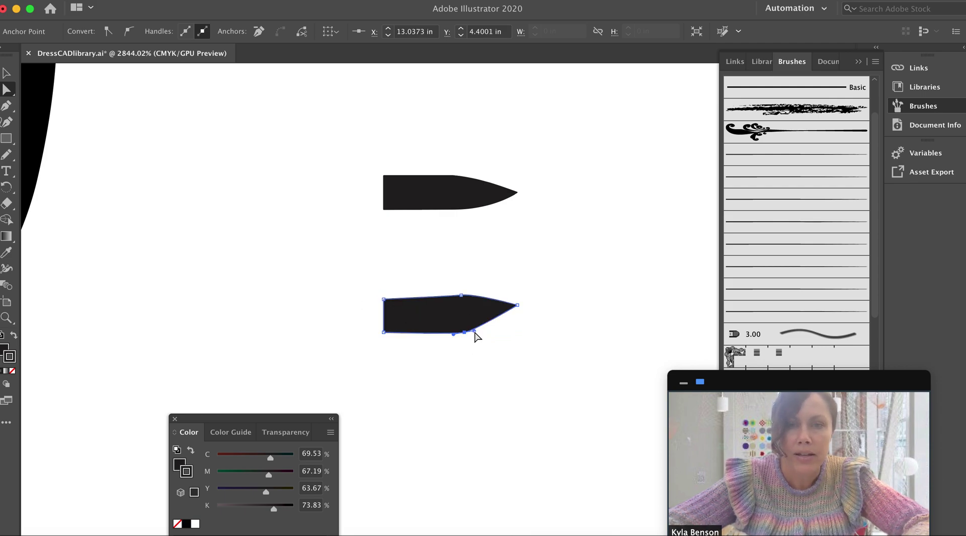
left_click_drag(519, 306, 514, 314)
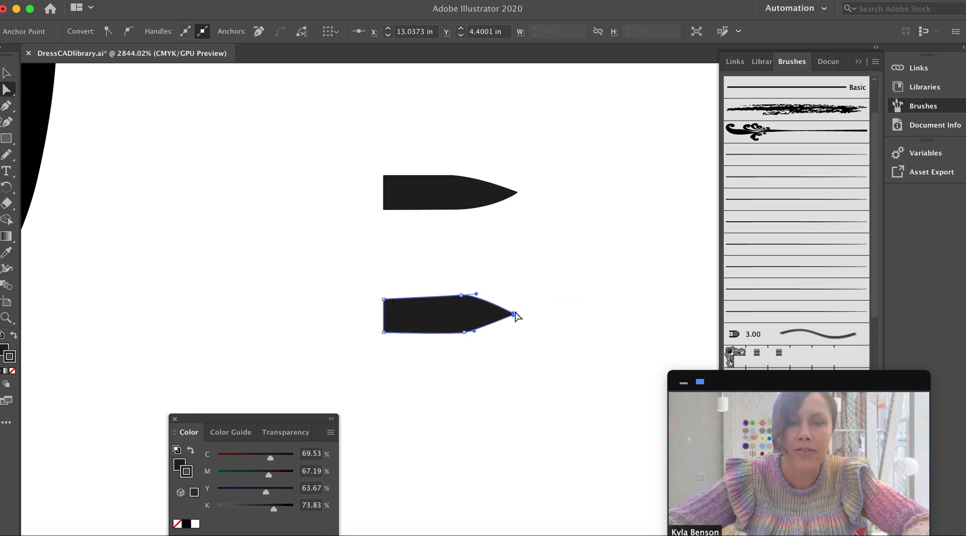
left_click(503, 374)
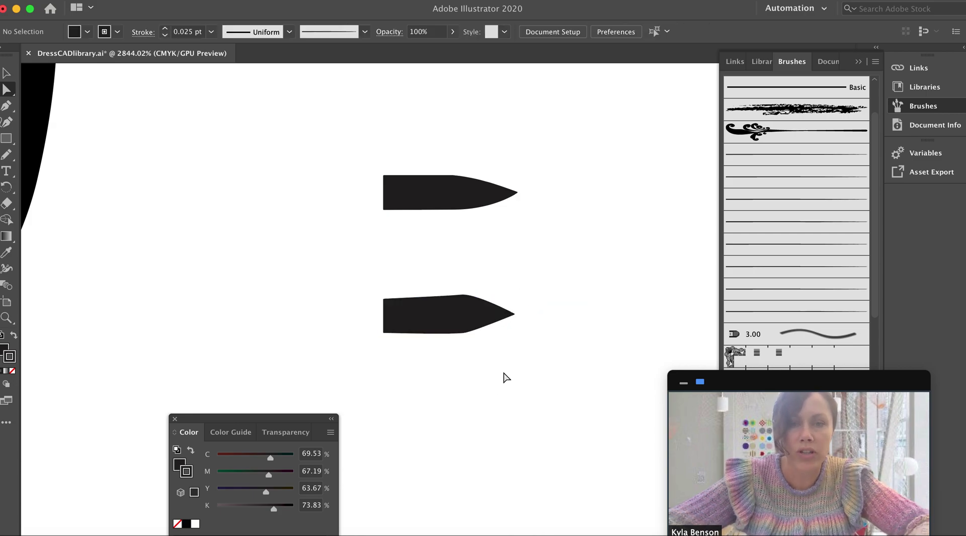
scroll(506, 378, "down", 6)
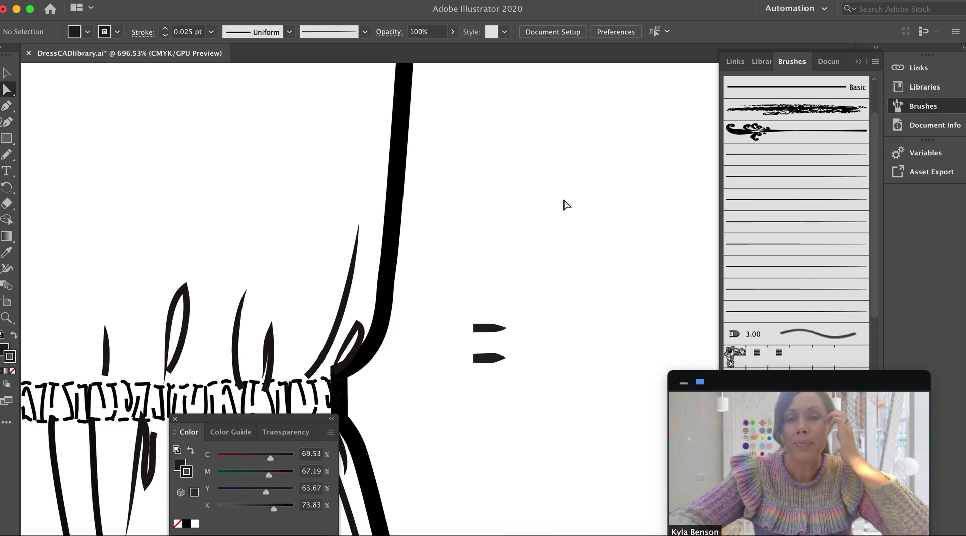
Select the reshaped lower black shape and drag it into the Brushes panel.
key("v")
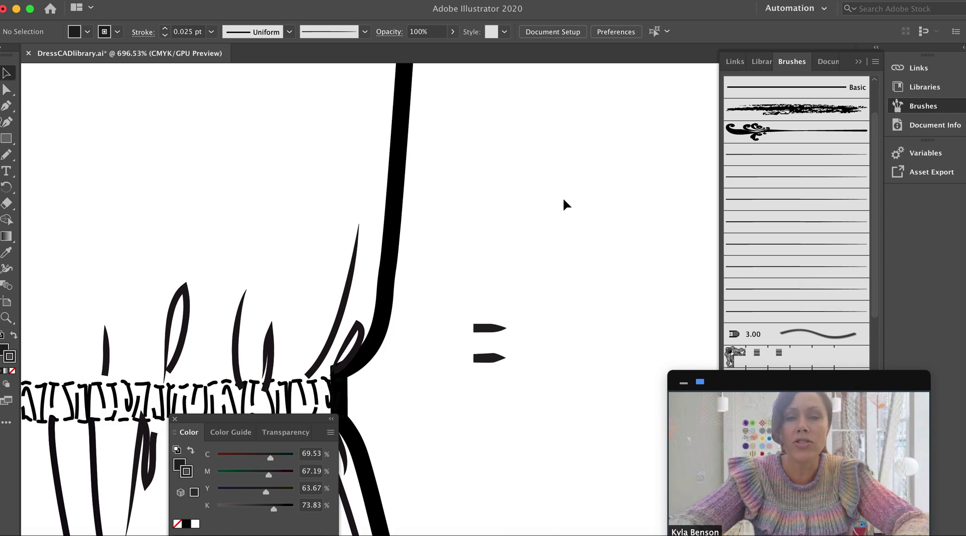
left_click(488, 360)
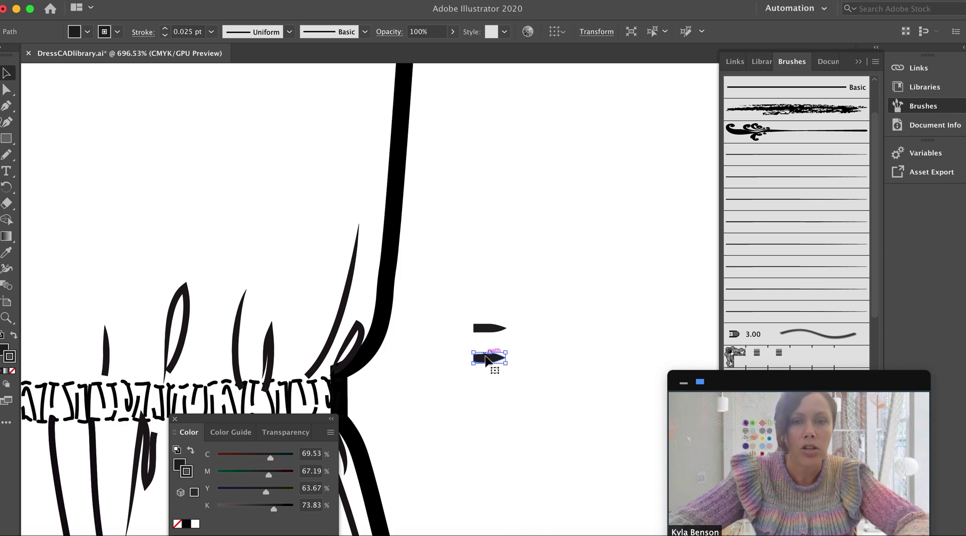
scroll(528, 357, "down", 2)
scroll(528, 357, "right", 2)
scroll(529, 355, "down", 2)
scroll(529, 355, "right", 2)
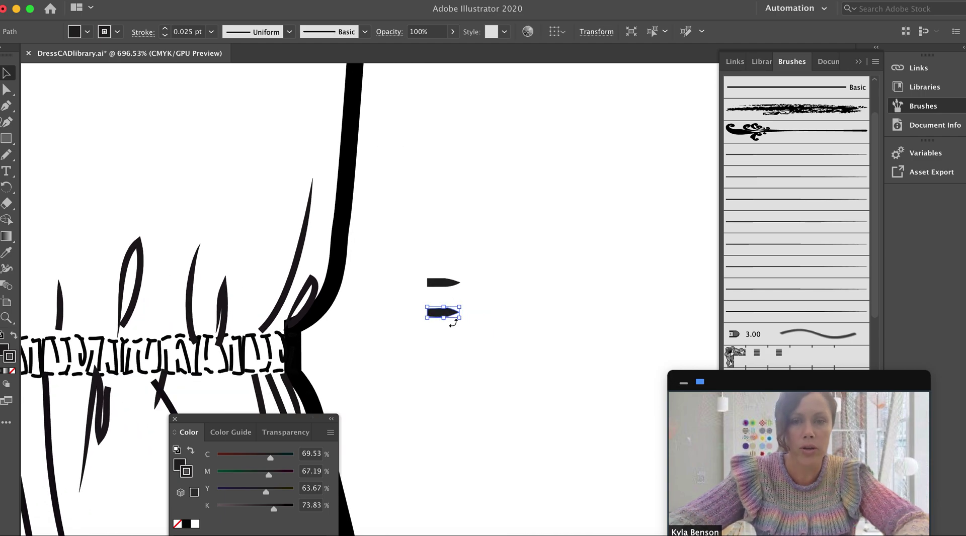
mouse_move(440, 316)
left_mouse_down()
mouse_move(612, 289)
mouse_move(651, 303)
mouse_move(741, 293)
mouse_move(748, 308)
left_mouse_up()
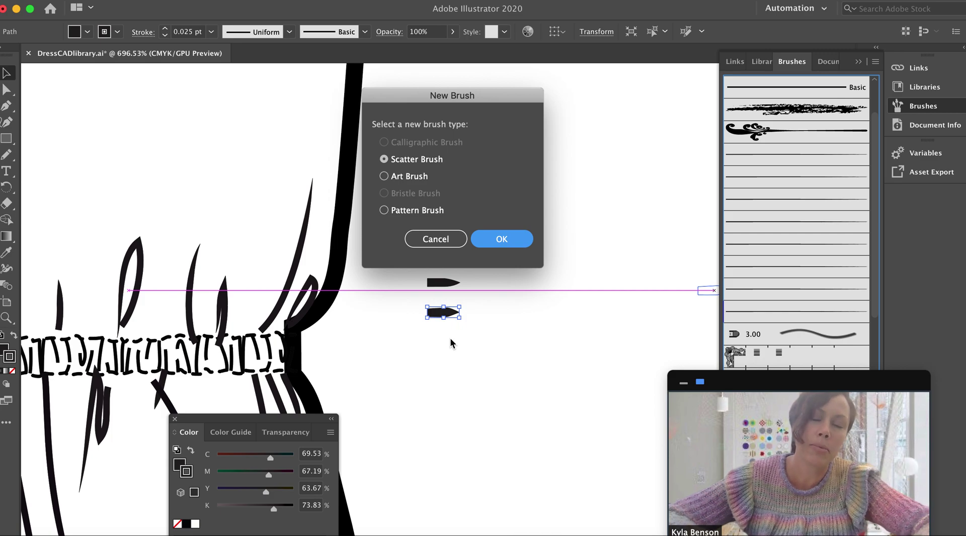
Choose Art Brush as the type and name it 'new paintbrush'.
left_click(413, 177)
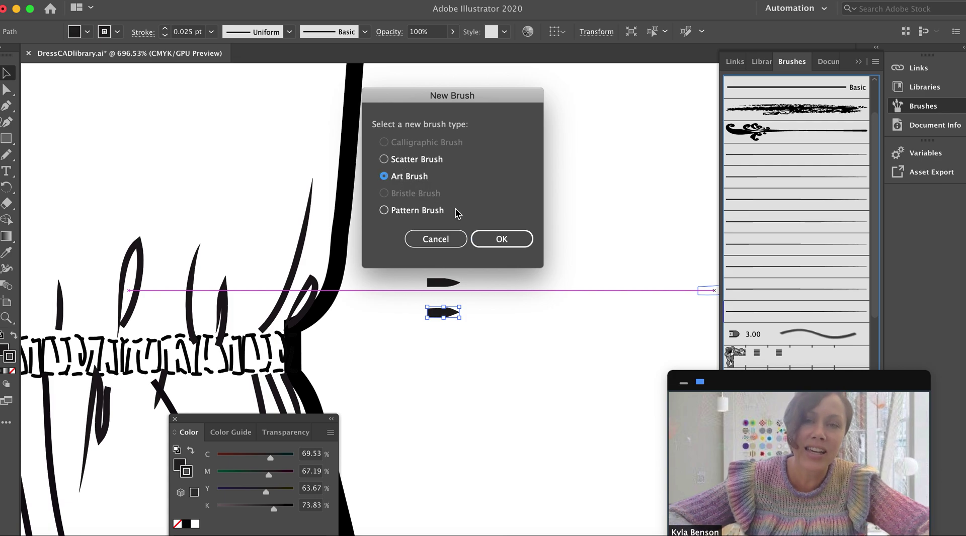
left_click(502, 240)
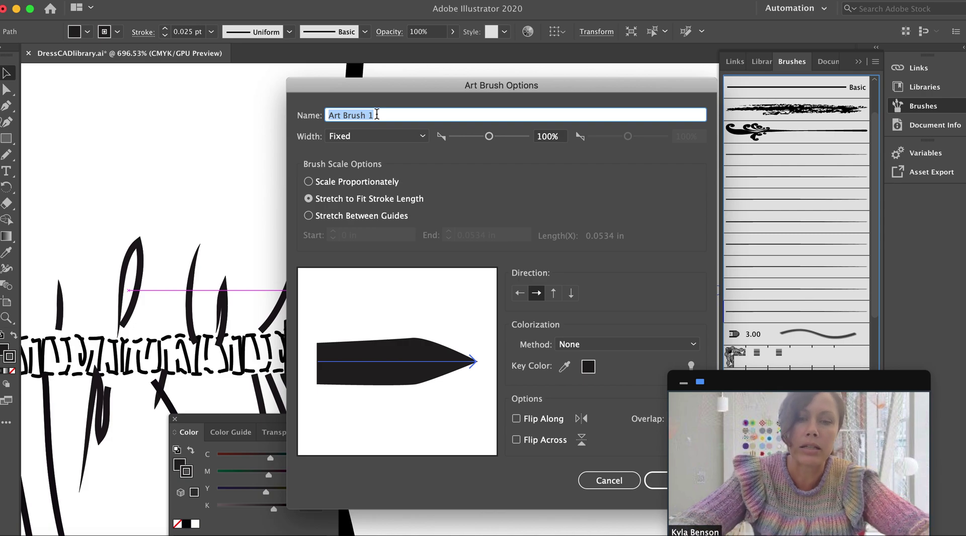
type("new pain")
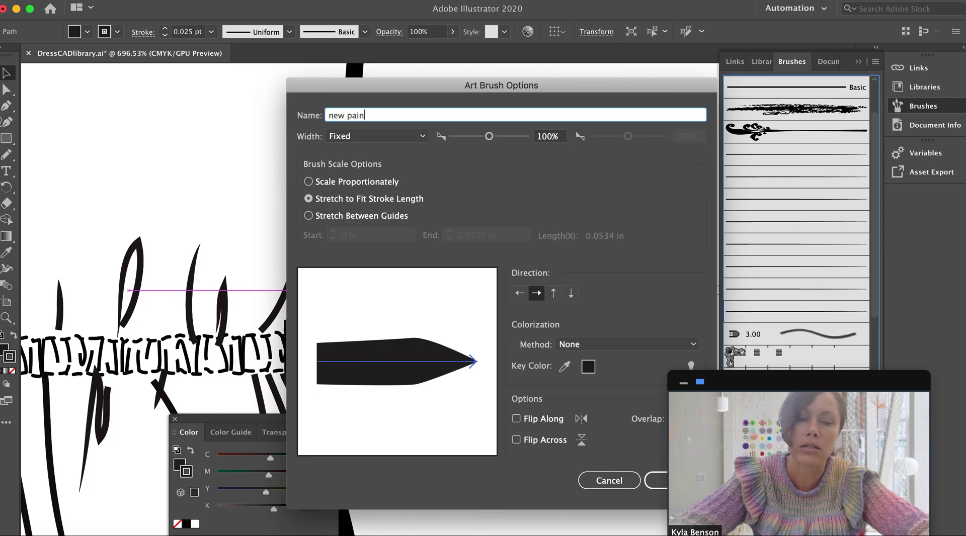
type("tbrush")
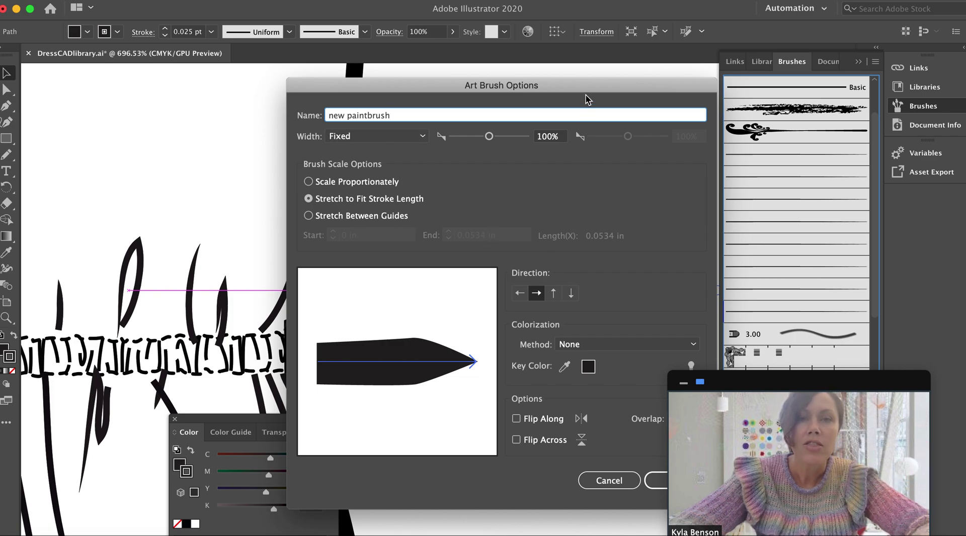
mouse_move(585, 88)
left_mouse_down()
mouse_move(465, 50)
mouse_move(437, 59)
left_mouse_up()
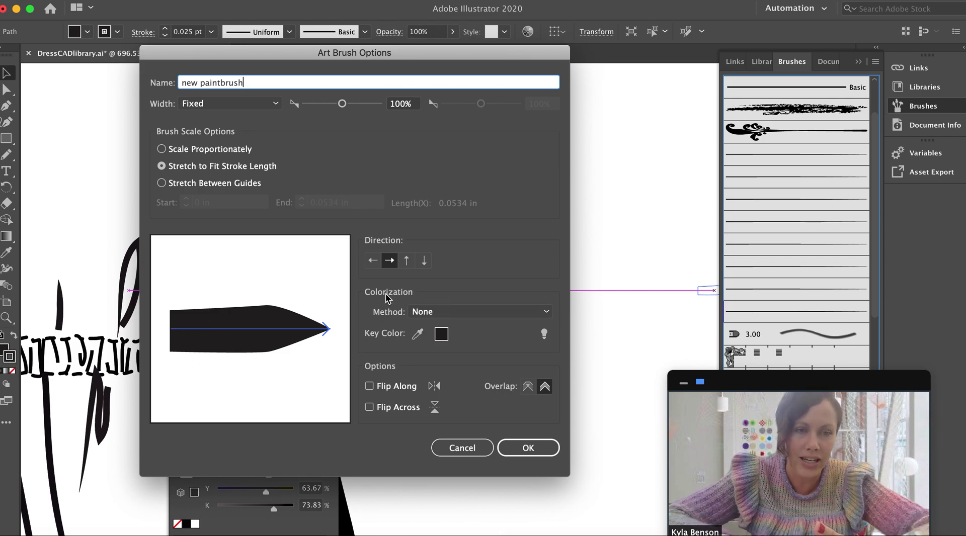
Set the Colorization Method to Tints and create the art brush.
left_click(454, 313)
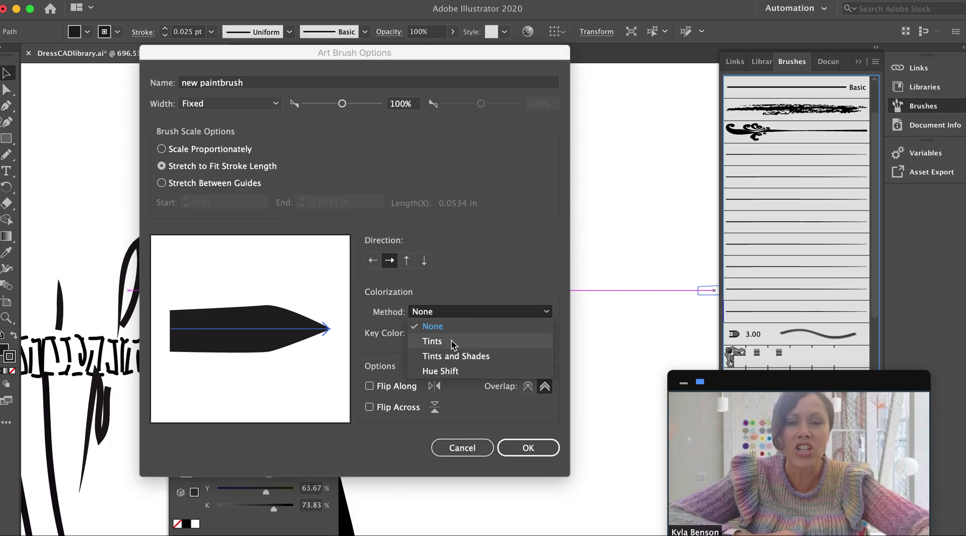
left_click(454, 342)
left_click(460, 315)
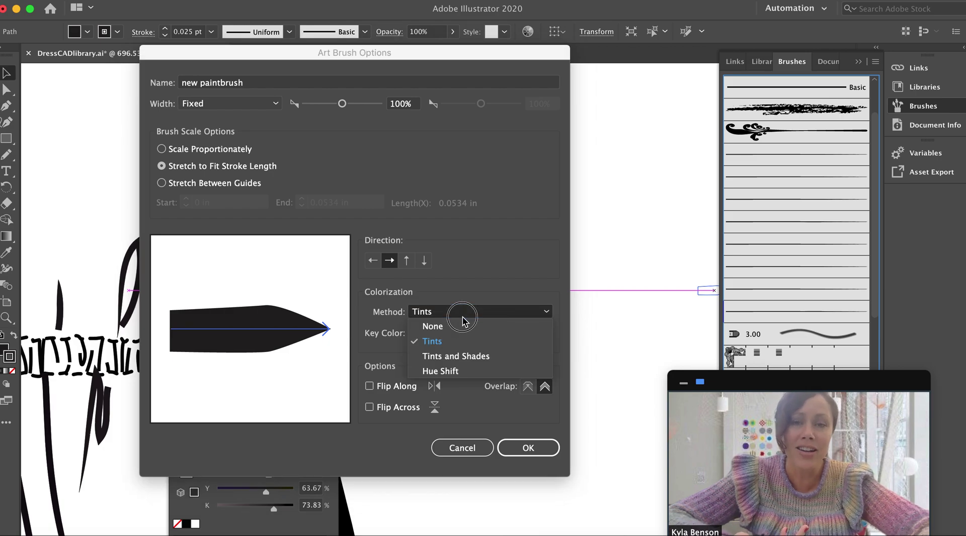
left_click(462, 347)
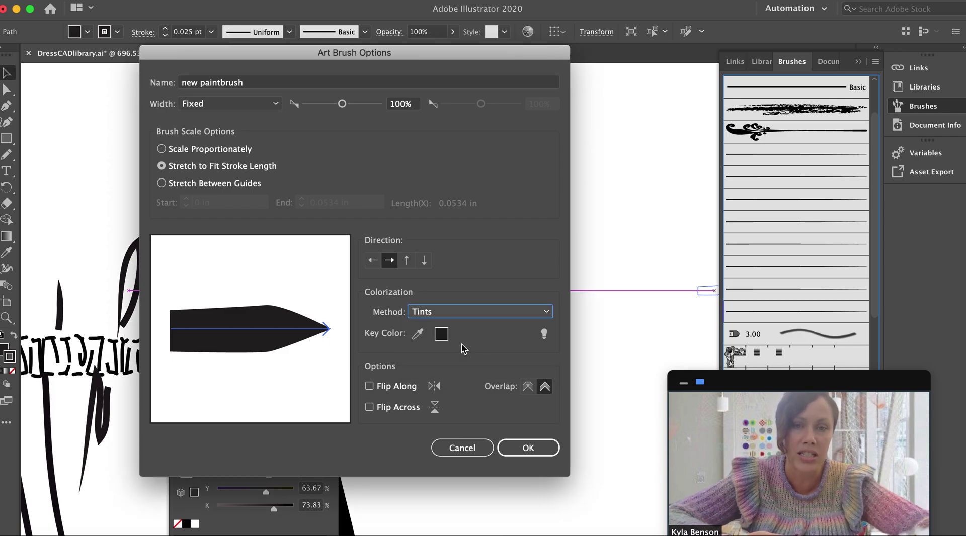
left_click(528, 448)
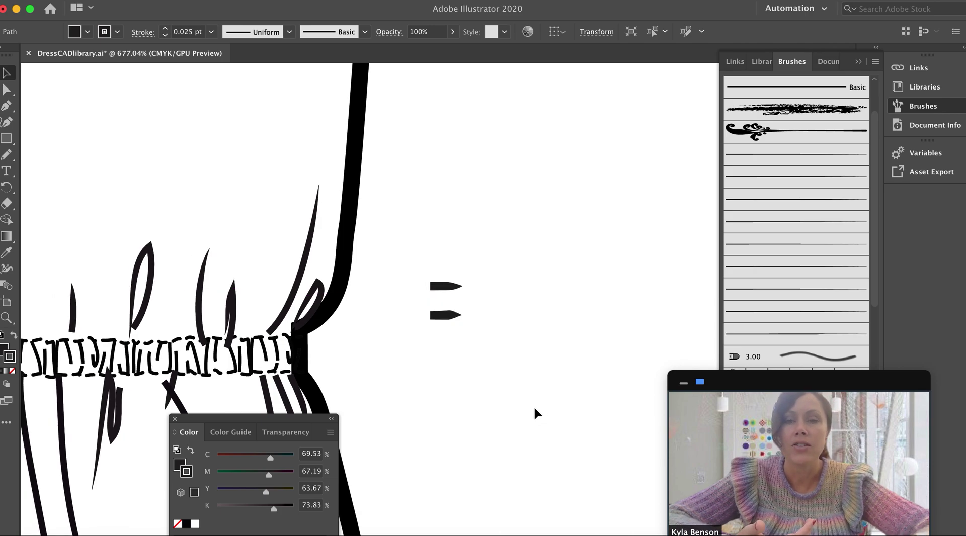
Direct-select several skirt fold lines below the waistband.
scroll(535, 413, "down", 5)
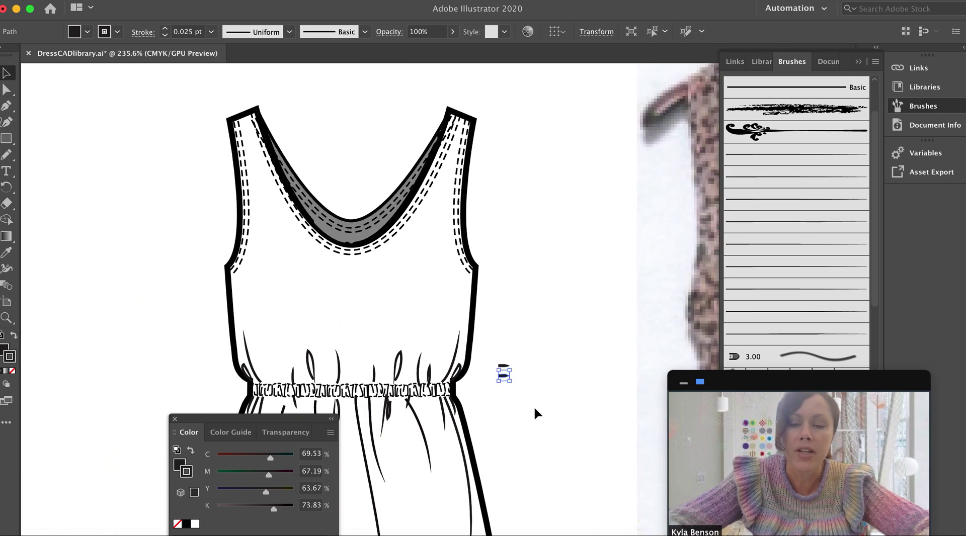
mouse_move(533, 406)
left_mouse_down()
mouse_move(543, 345)
mouse_move(533, 280)
left_mouse_up()
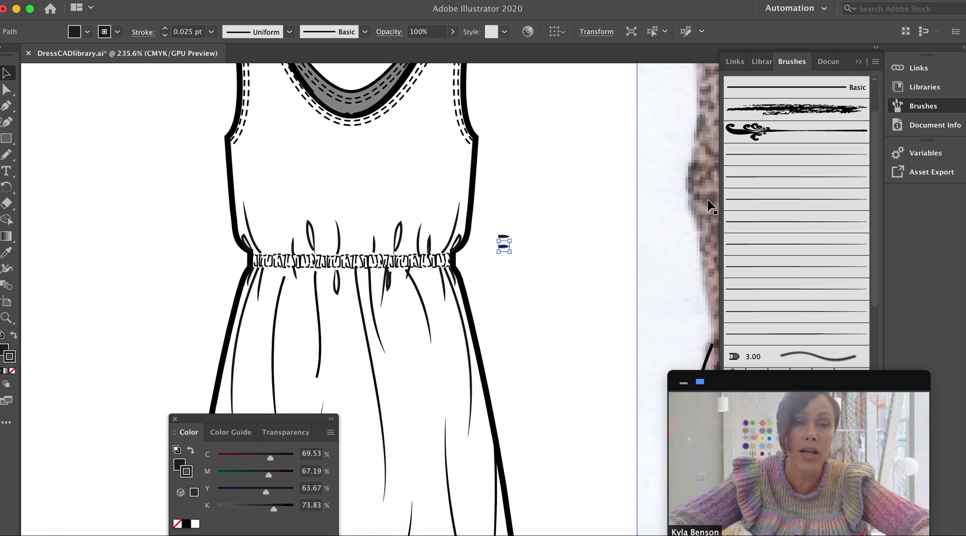
left_click(370, 382)
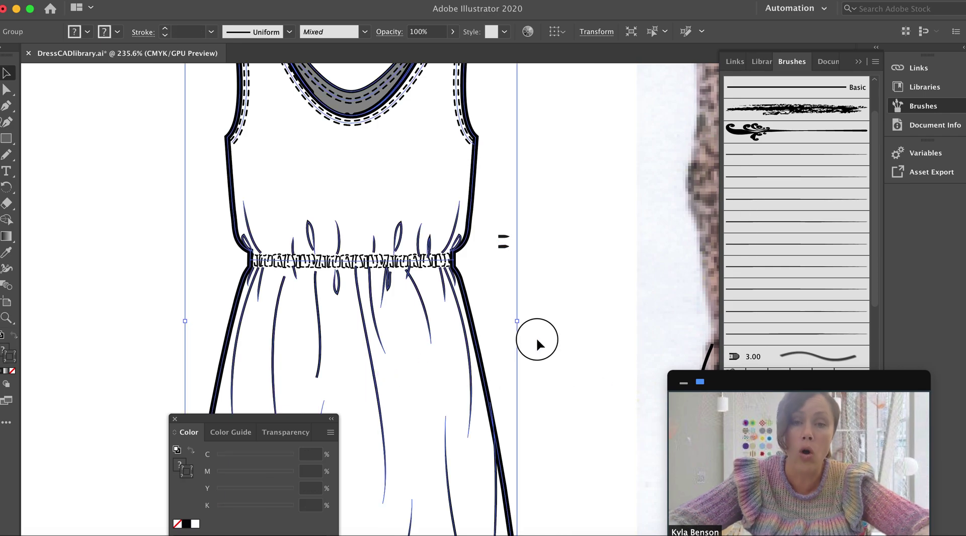
left_click(536, 337)
key("a")
left_click(375, 381)
left_click(374, 384)
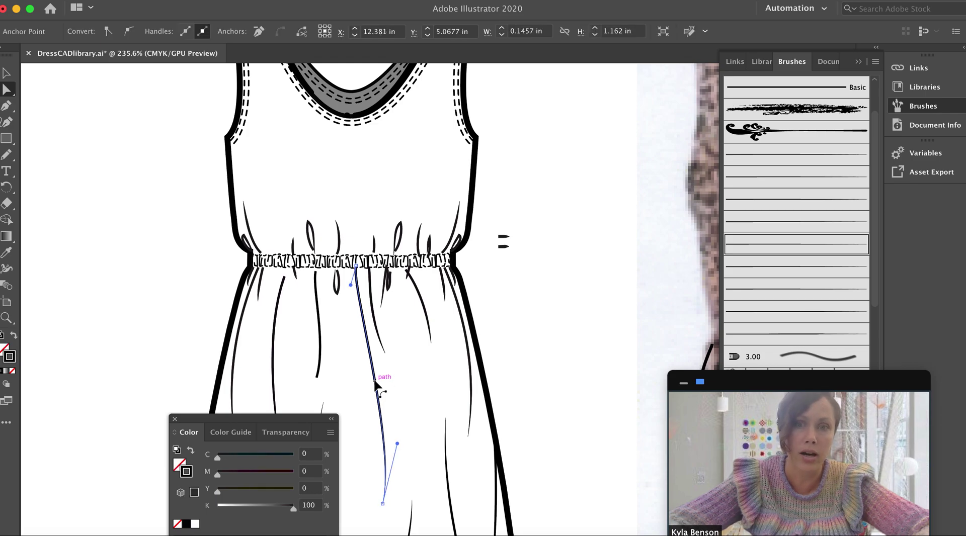
left_click(379, 331)
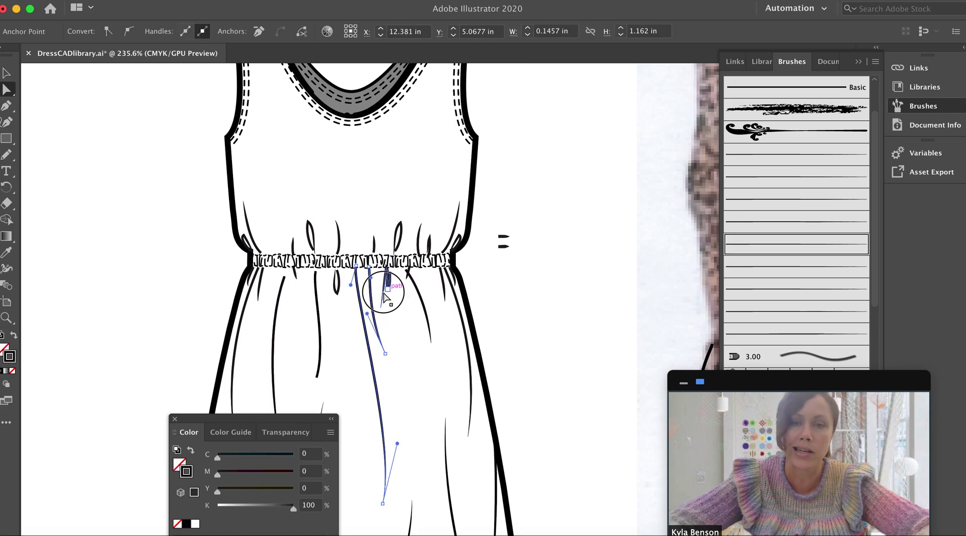
left_click(387, 284, "shift")
left_click(420, 299, "shift")
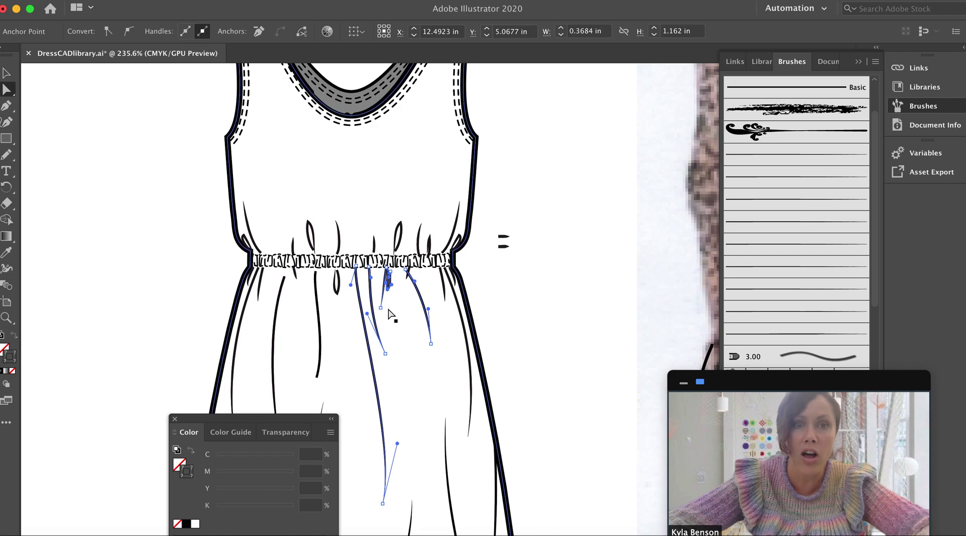
Set the selected fold lines' stroke colour to crimson E5134F in the Color Picker.
double_click(12, 357)
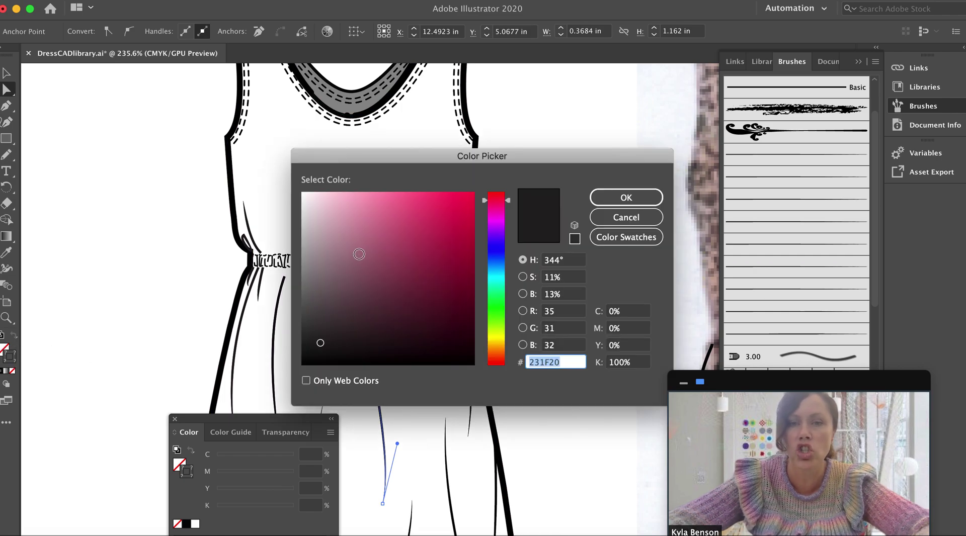
left_click(462, 208)
left_click(626, 198)
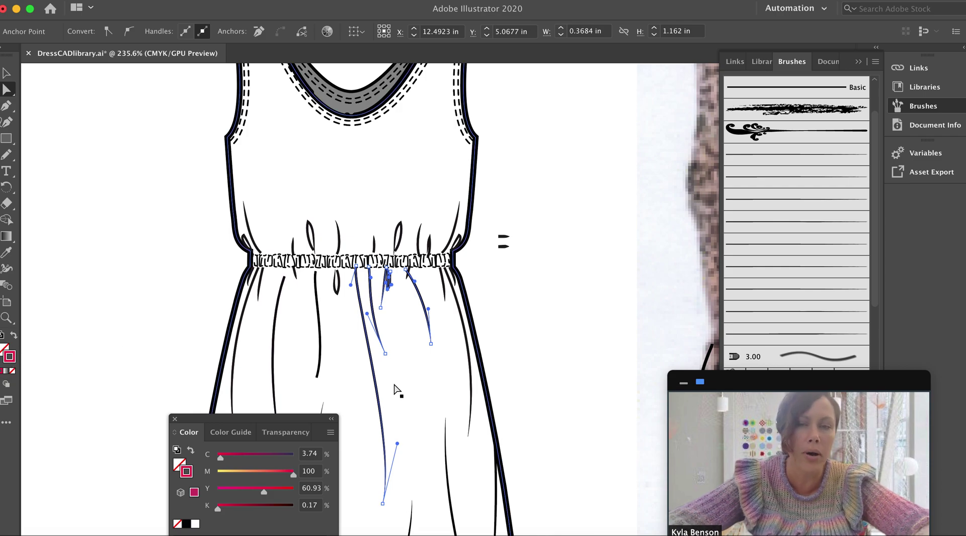
scroll(395, 393, "up", 5)
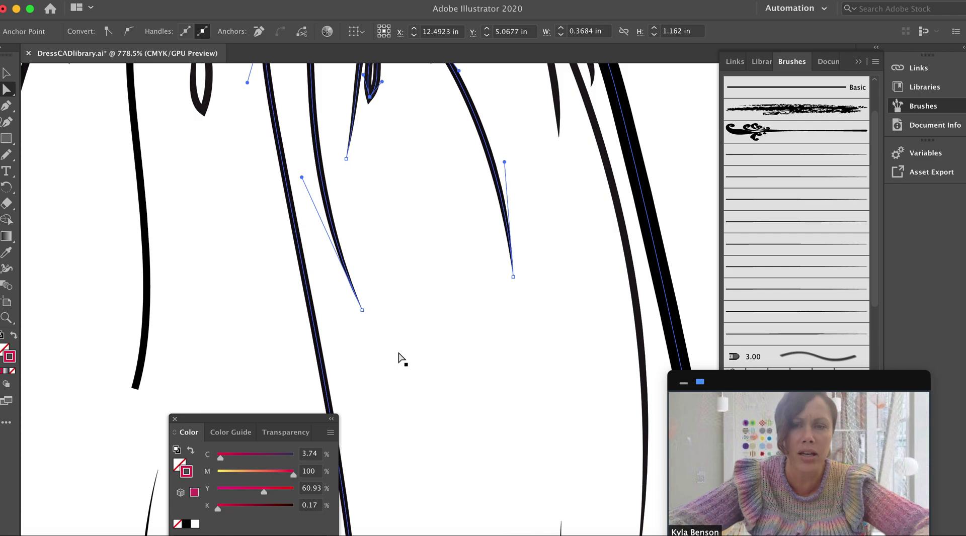
scroll(399, 359, "down", 2)
left_click(736, 290)
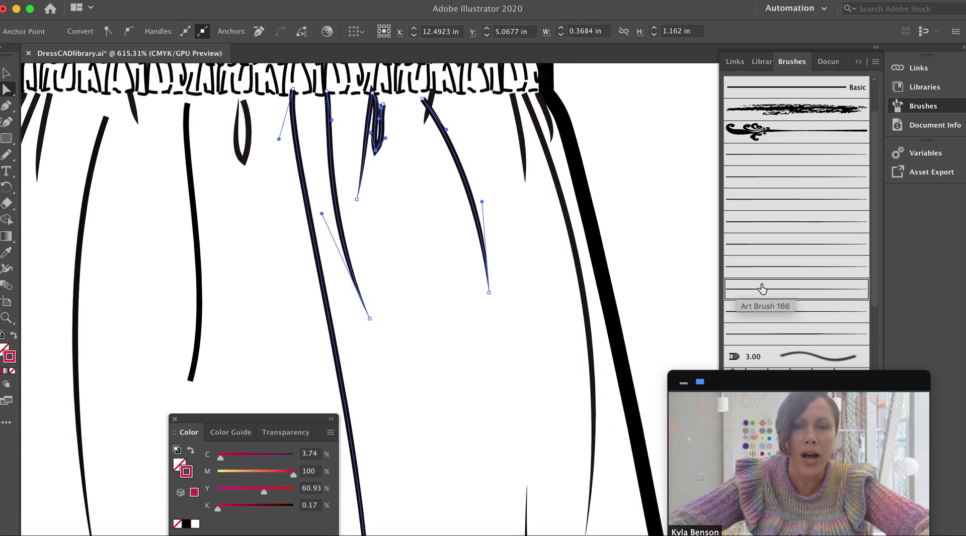
Set Art Brush 166's colorization to Tints and apply it to existing strokes.
double_click(762, 289)
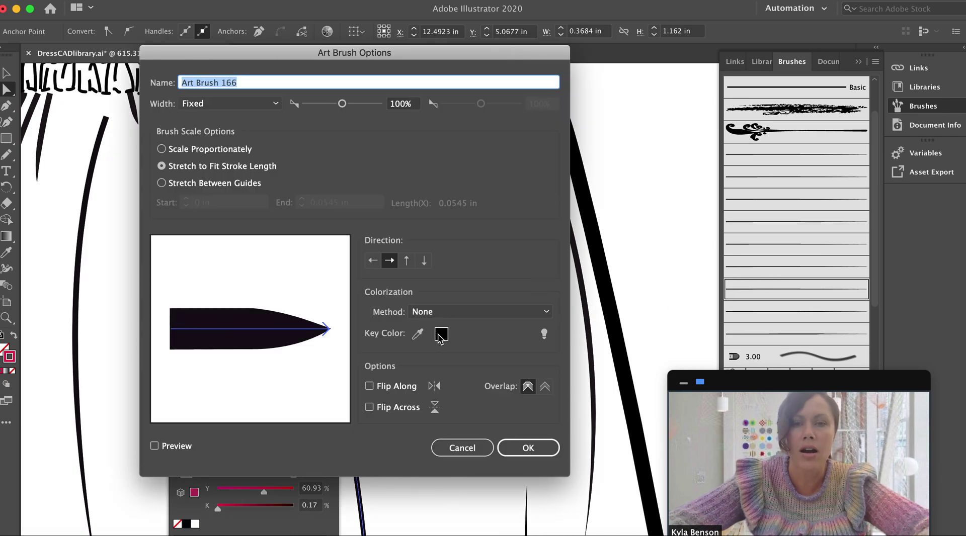
left_click(438, 312)
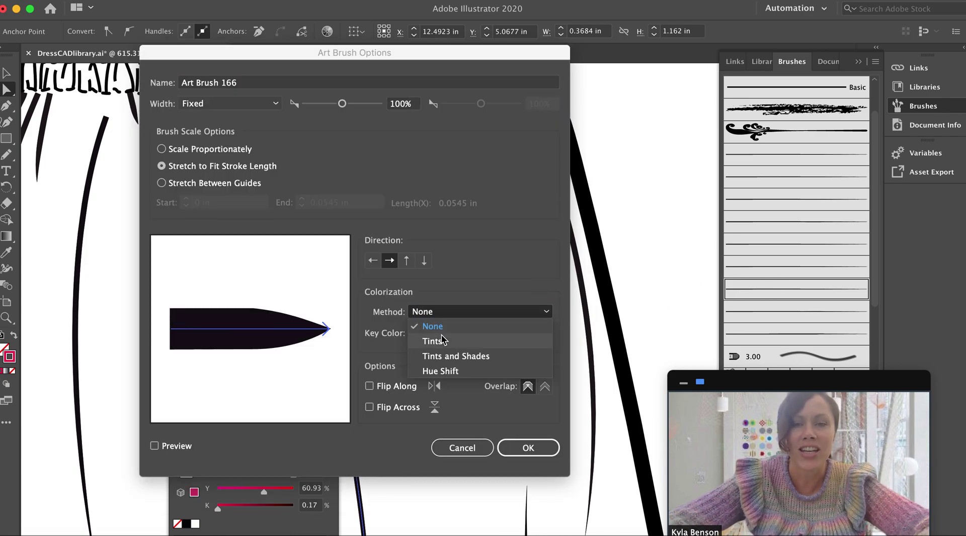
left_click(433, 341)
left_click(527, 448)
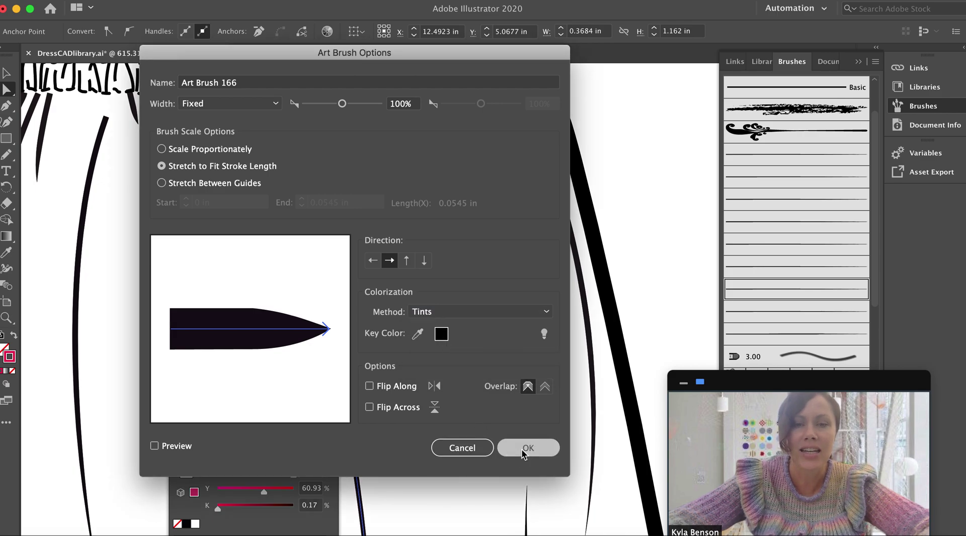
left_click(332, 285)
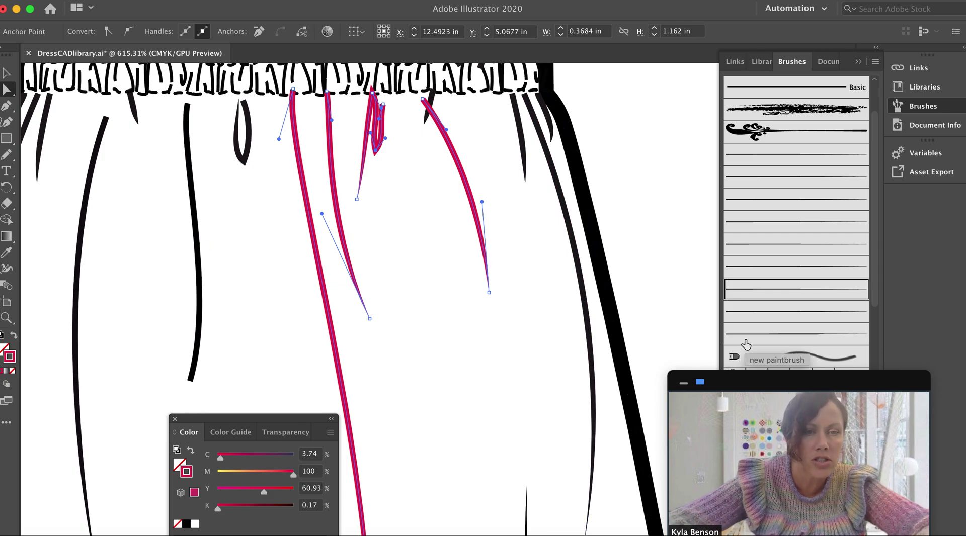
Give the fold line left of the magenta ones a light cyan stroke, then undo once.
left_click(234, 291)
left_click(199, 259)
double_click(9, 357)
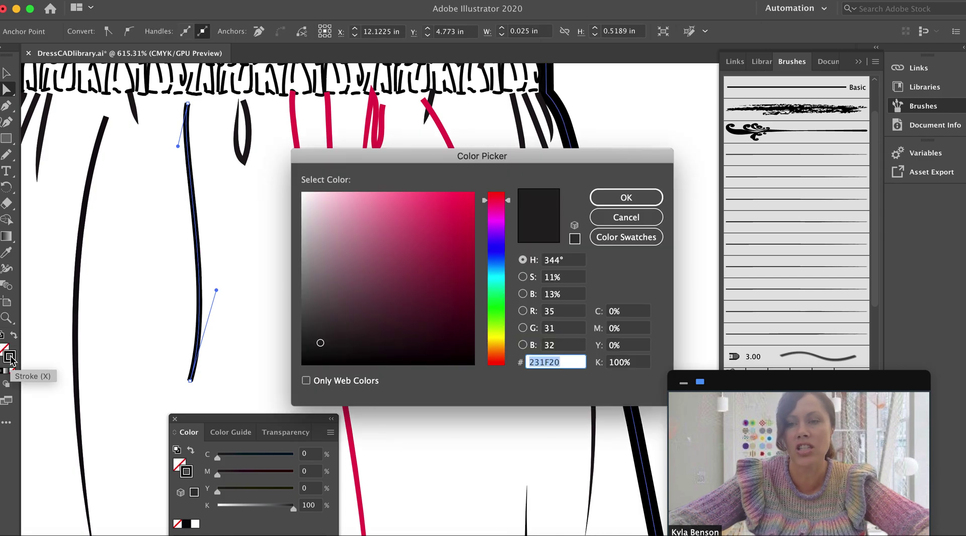
left_click(493, 279)
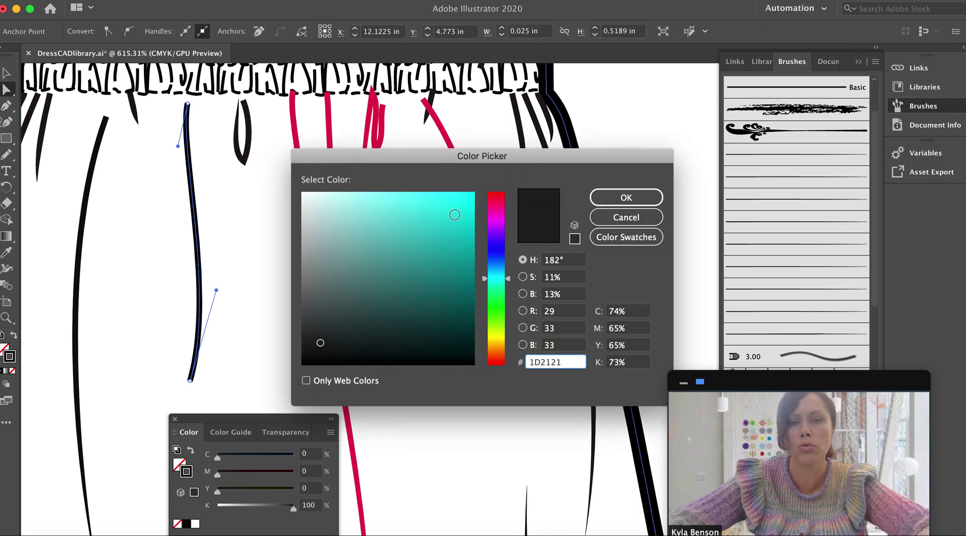
left_click(445, 194)
left_click(637, 196)
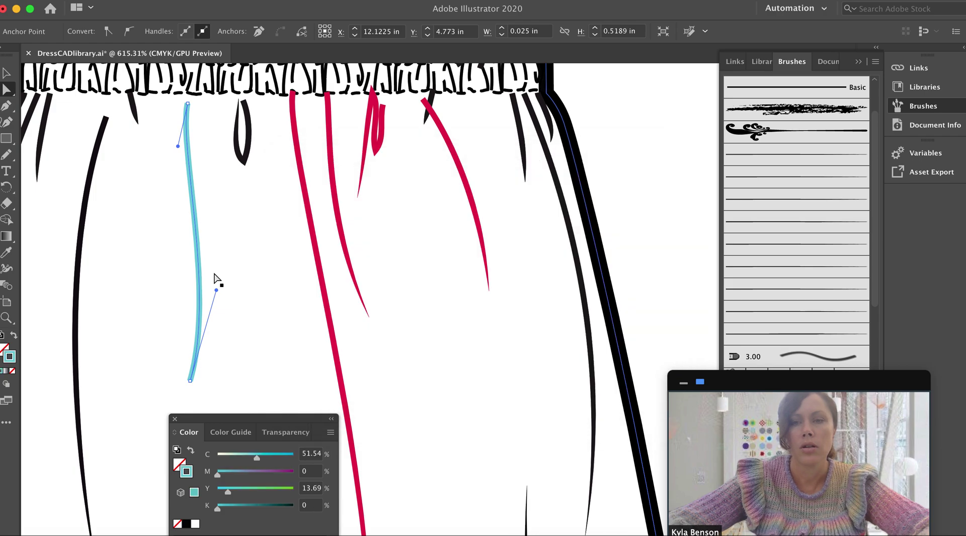
left_click(253, 258)
left_click(199, 263)
key("super+z")
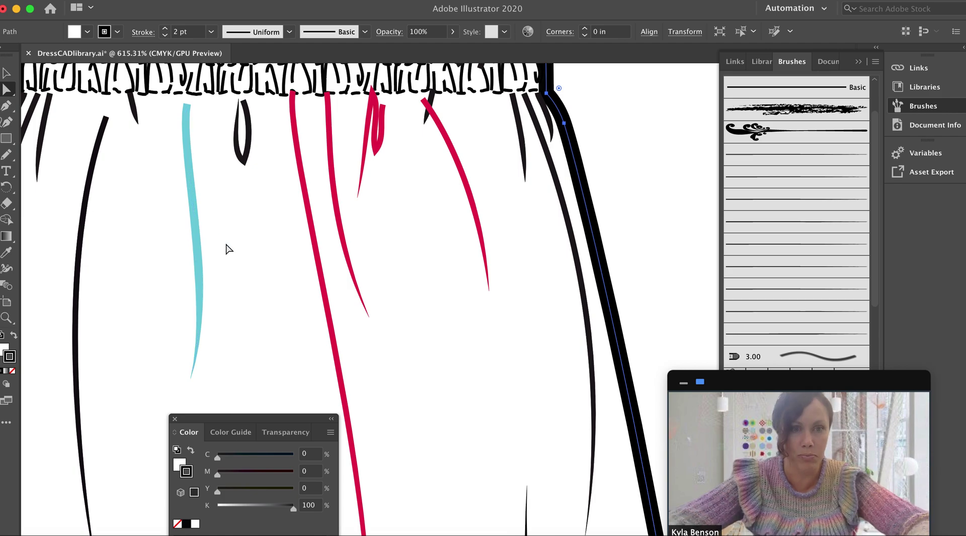
Make the small dash mark beside the dress a Pattern Brush named 'test pattern brush'.
scroll(227, 251, "up", 1)
scroll(225, 251, "down", 5)
scroll(225, 251, "left", 3)
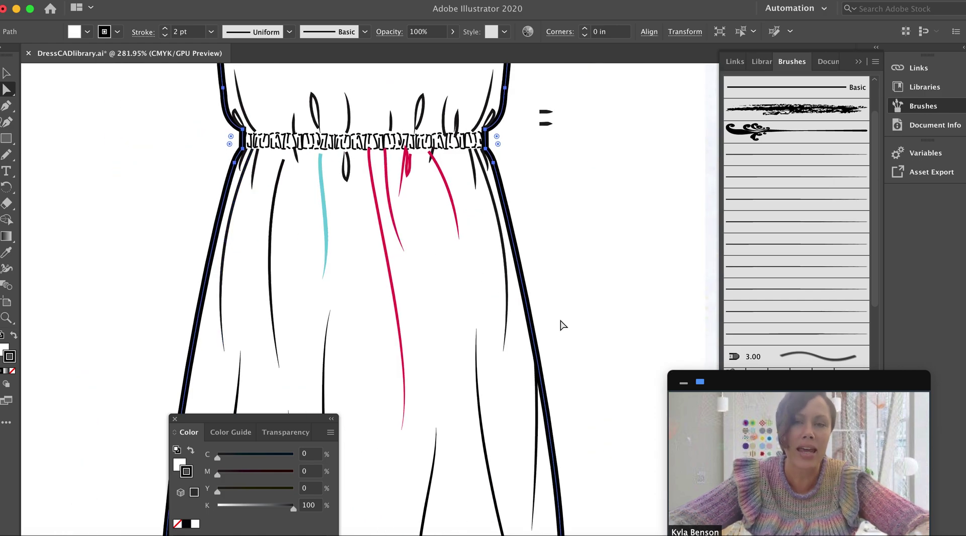
key("v")
left_click(579, 221)
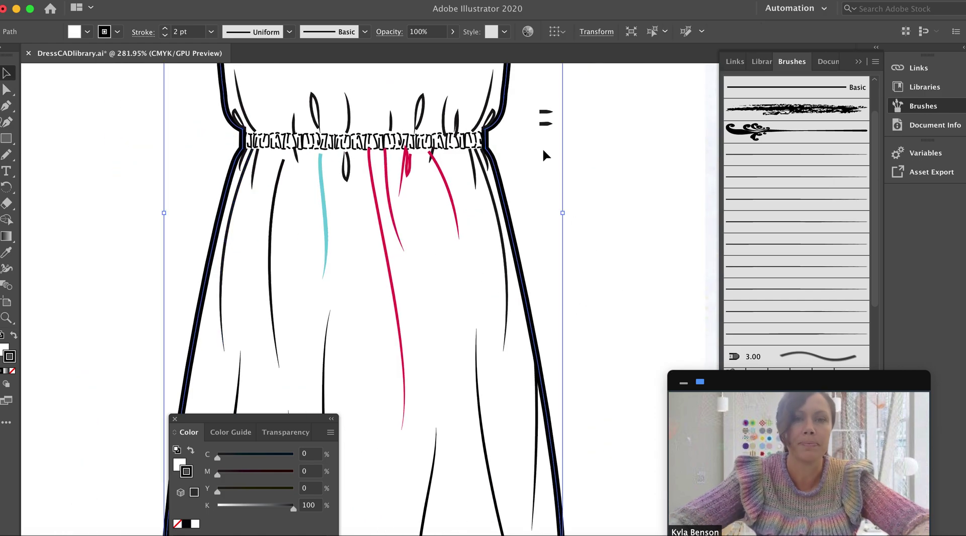
left_click(545, 125)
left_click_drag(545, 126, 733, 333)
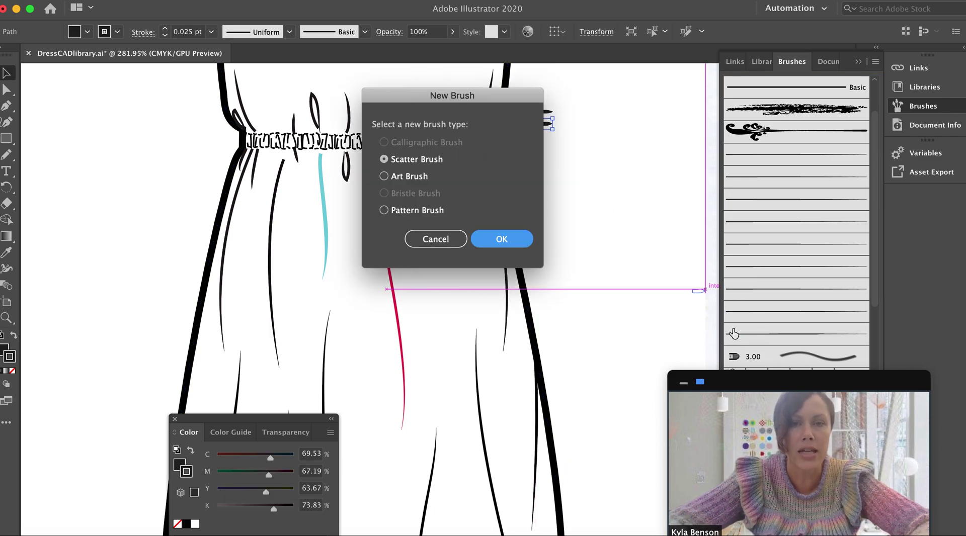
left_click(385, 210)
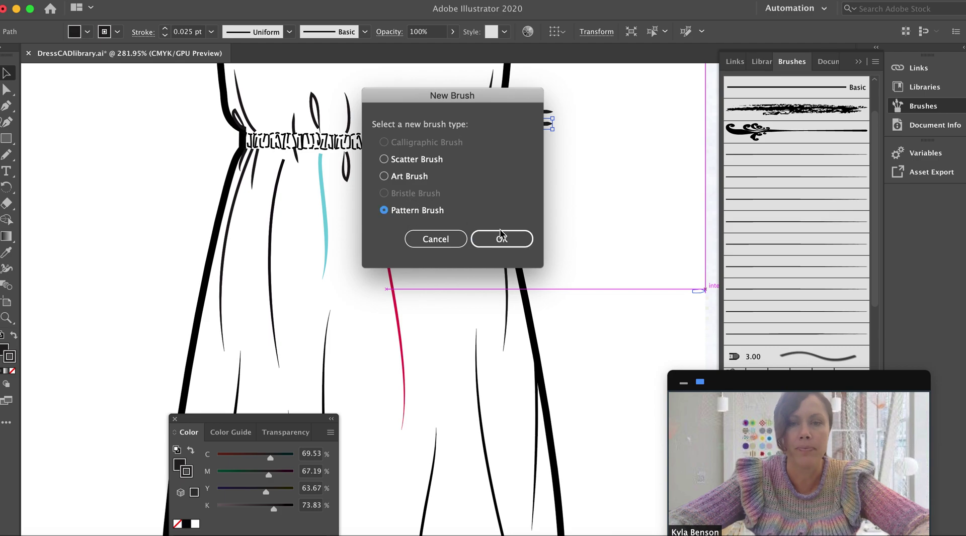
left_click(501, 238)
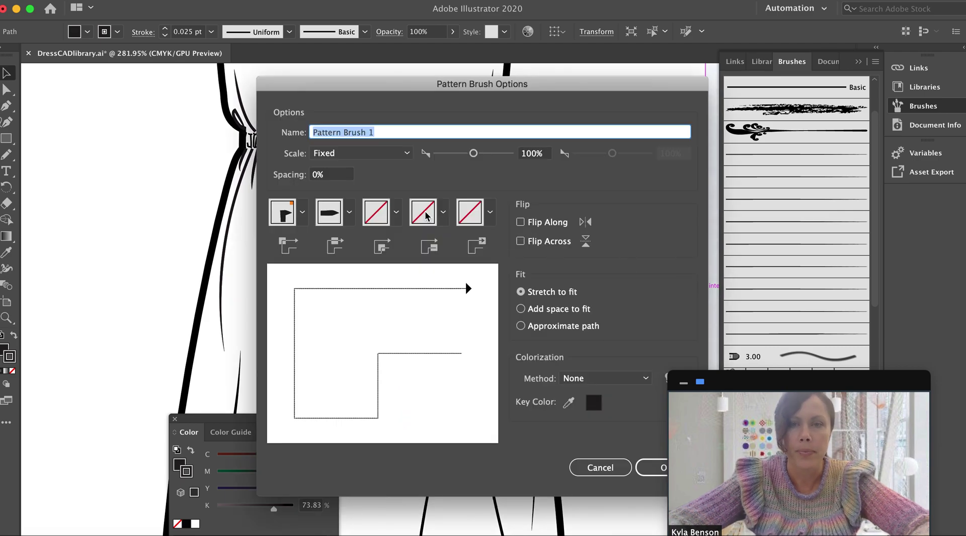
type("test p")
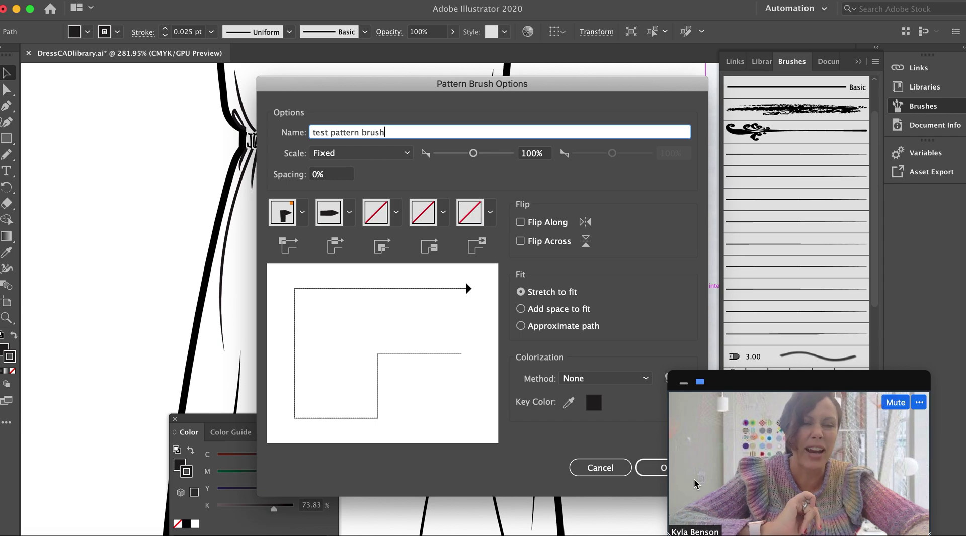
left_click(654, 468)
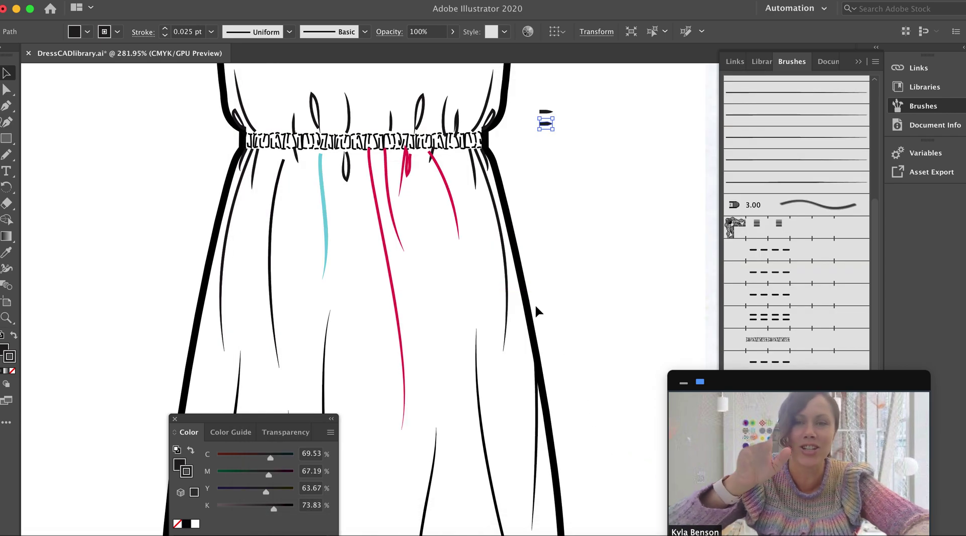
Direct-select the magenta skirt fold line and apply 'test pattern brush' to it.
left_click(323, 212)
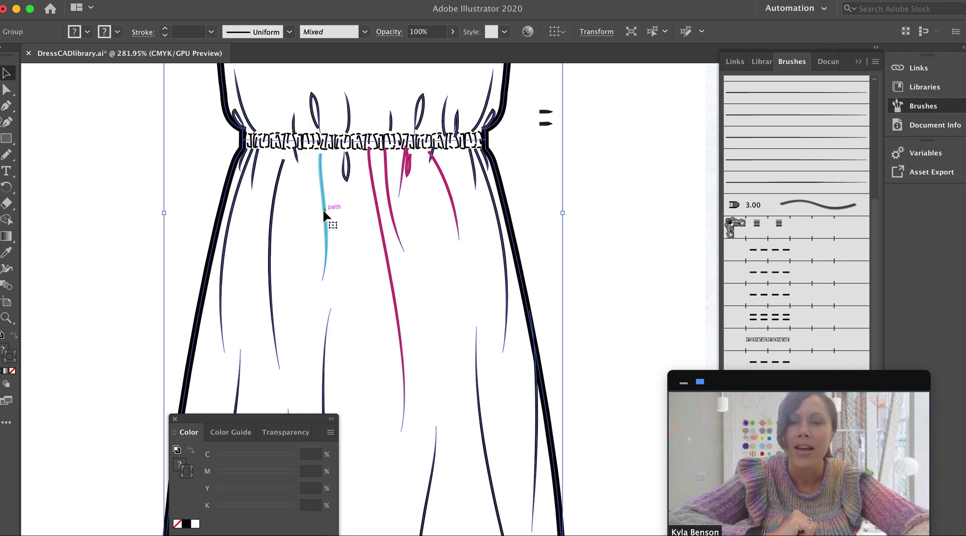
left_click(579, 223)
key("a")
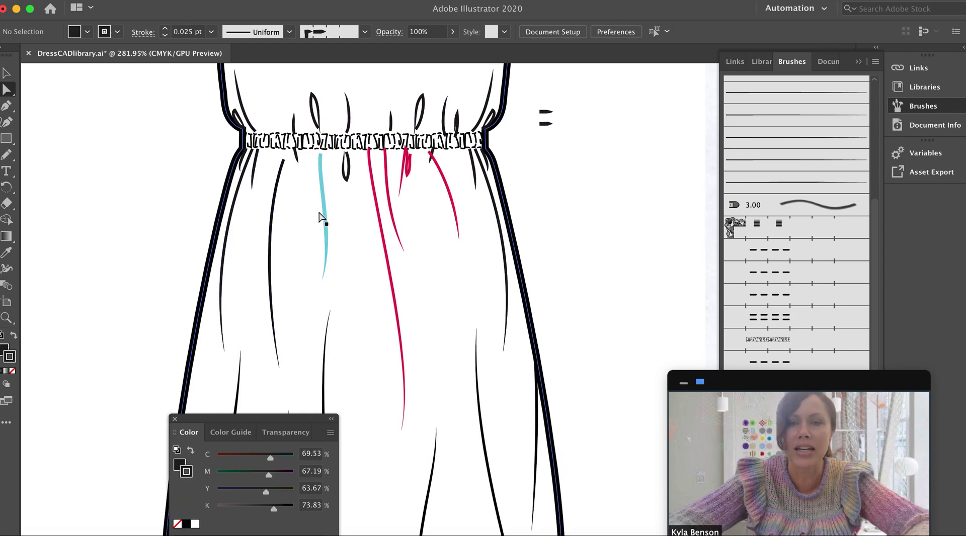
left_click(383, 225)
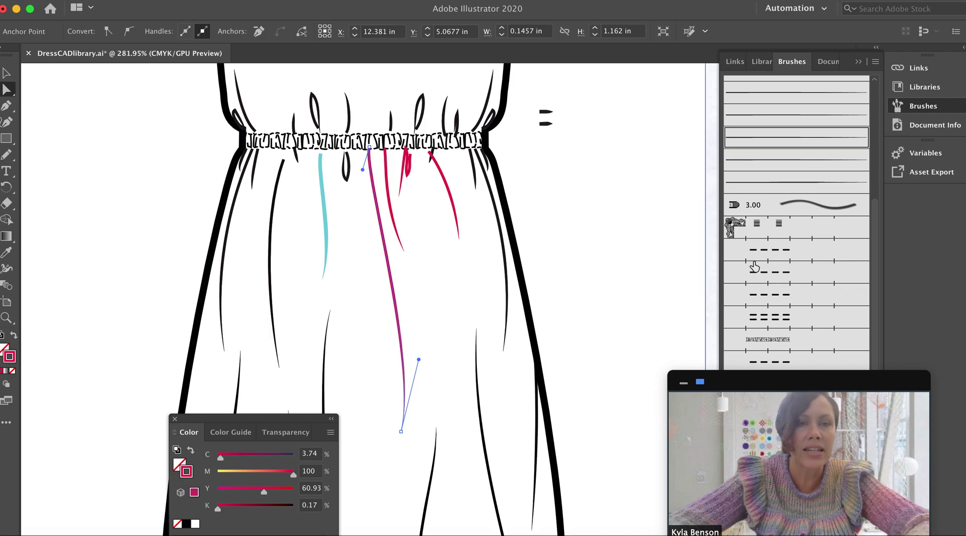
scroll(872, 209, "down", 1)
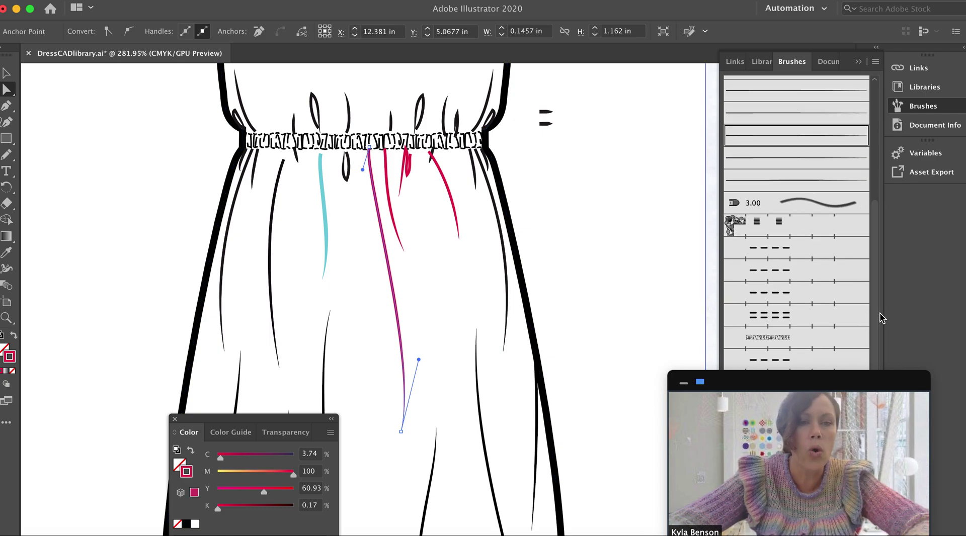
left_click_drag(825, 388, 816, 461)
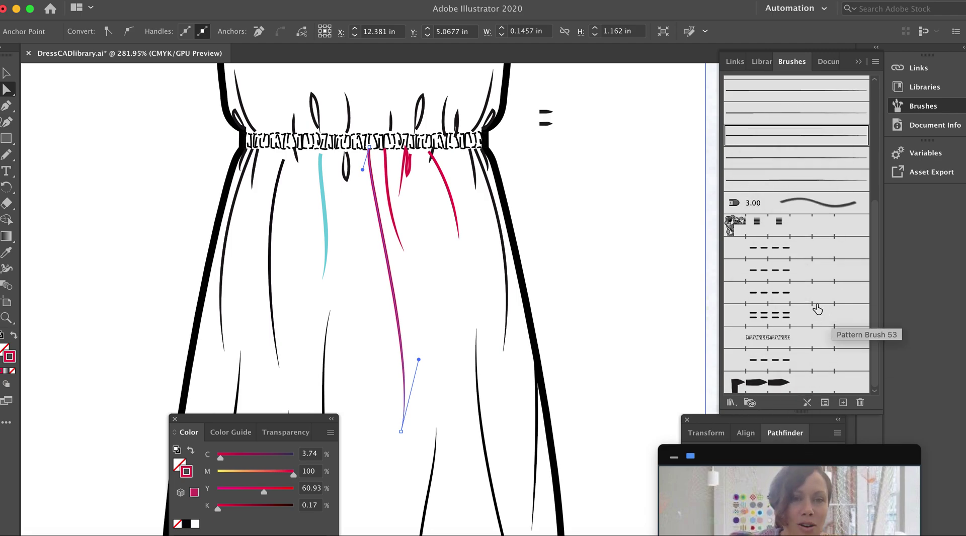
left_click(763, 385)
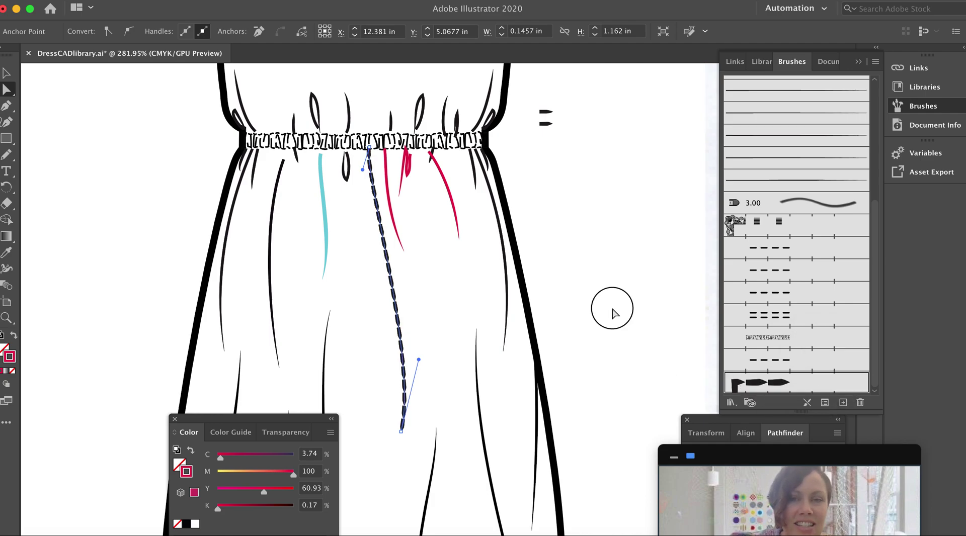
left_click(613, 311)
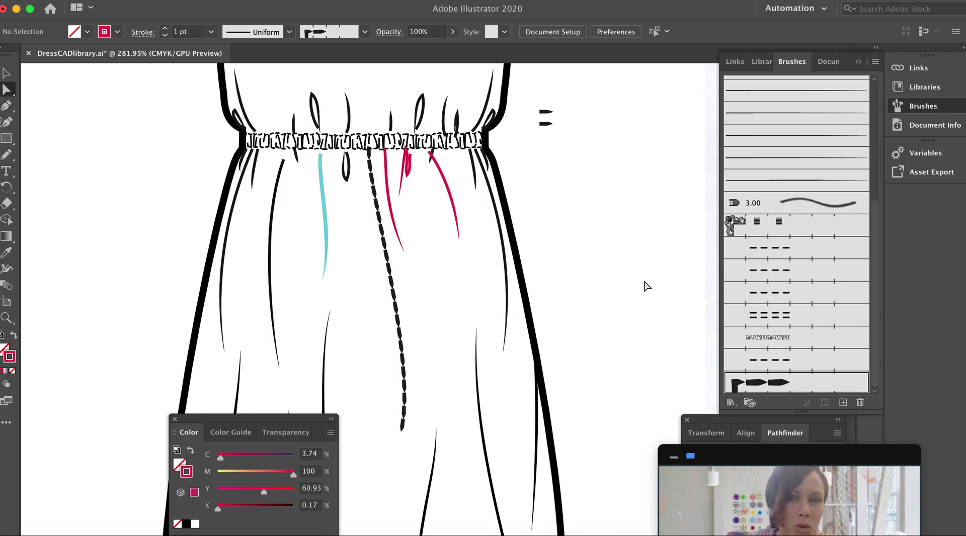
Select the cyan fold path, then the dashed brush path.
left_click(327, 216)
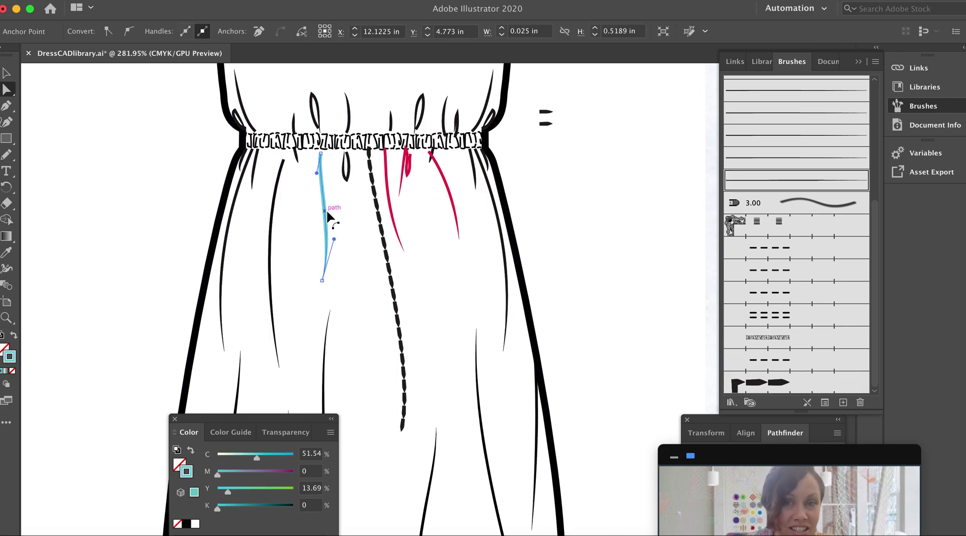
left_click(394, 276)
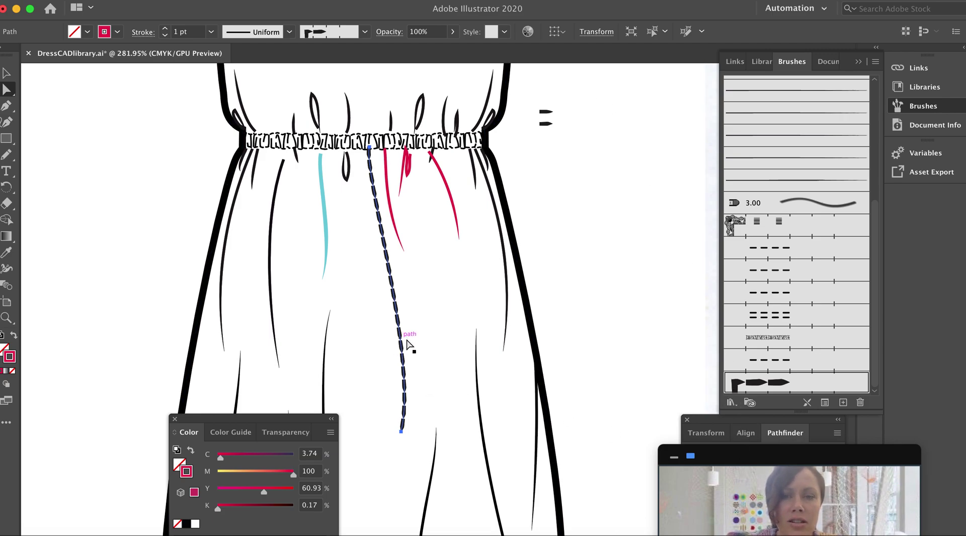
left_click_drag(720, 459, 552, 379)
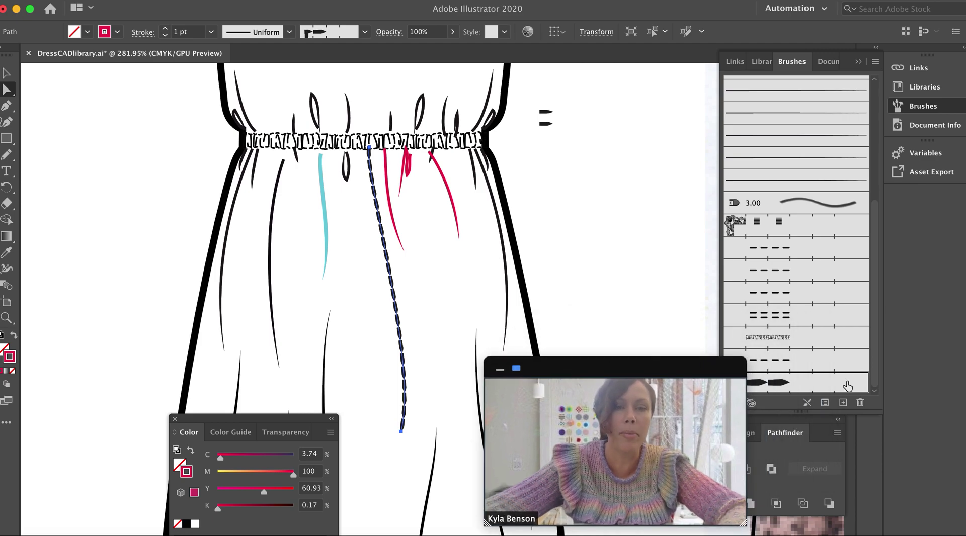
Set the test pattern brush colorization to Tints and apply it to existing strokes.
double_click(820, 382)
left_click_drag(564, 367, 141, 368)
left_click(578, 380)
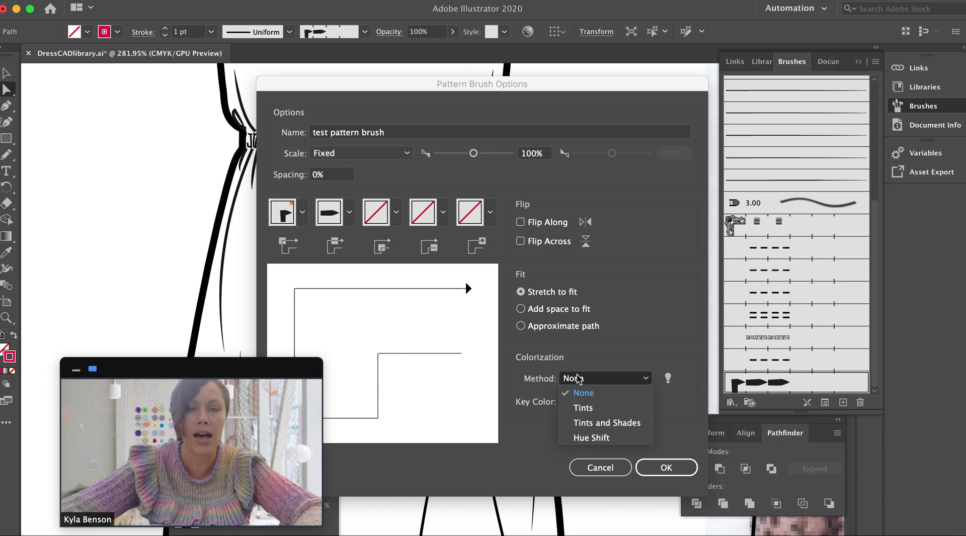
left_click(572, 405)
left_click(660, 469)
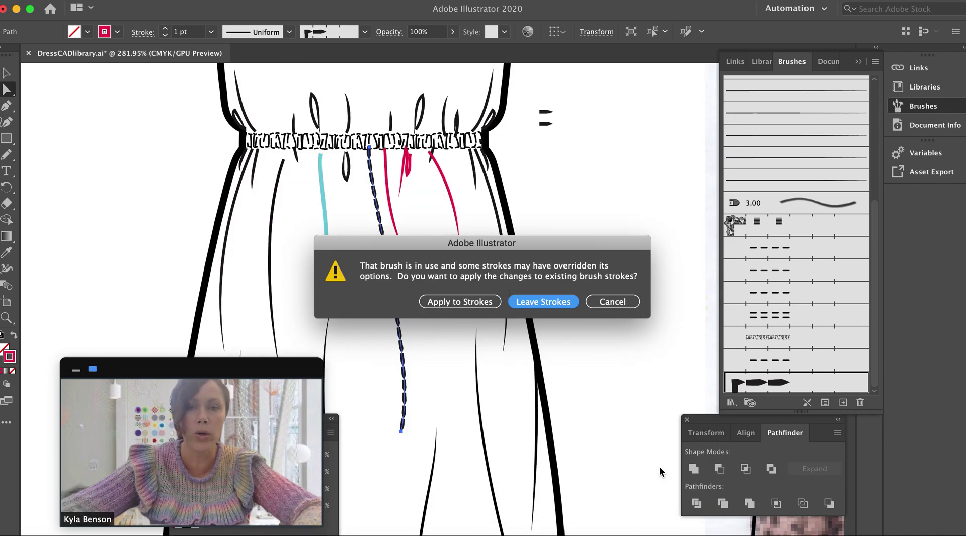
left_click(448, 303)
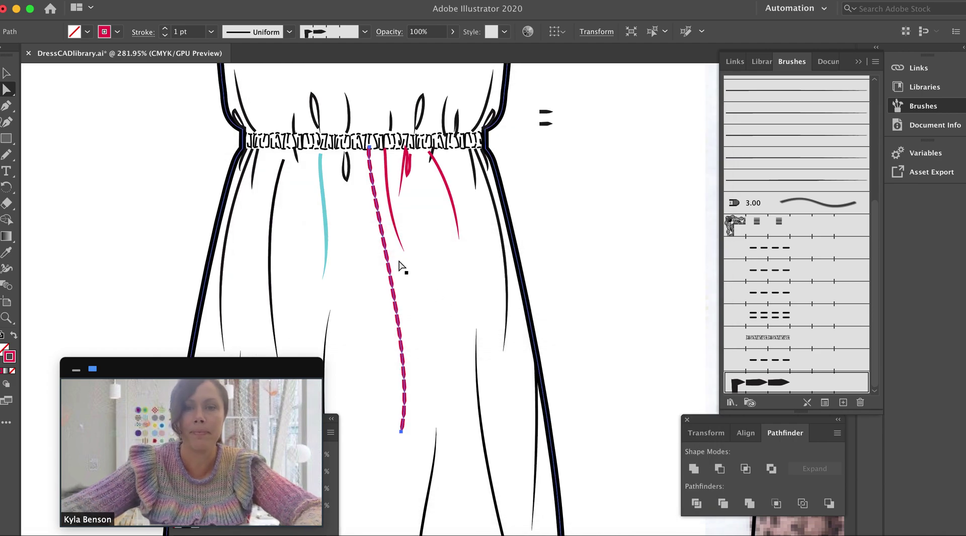
Check the recoloured red dashed path by selecting and deselecting it.
left_click(570, 277)
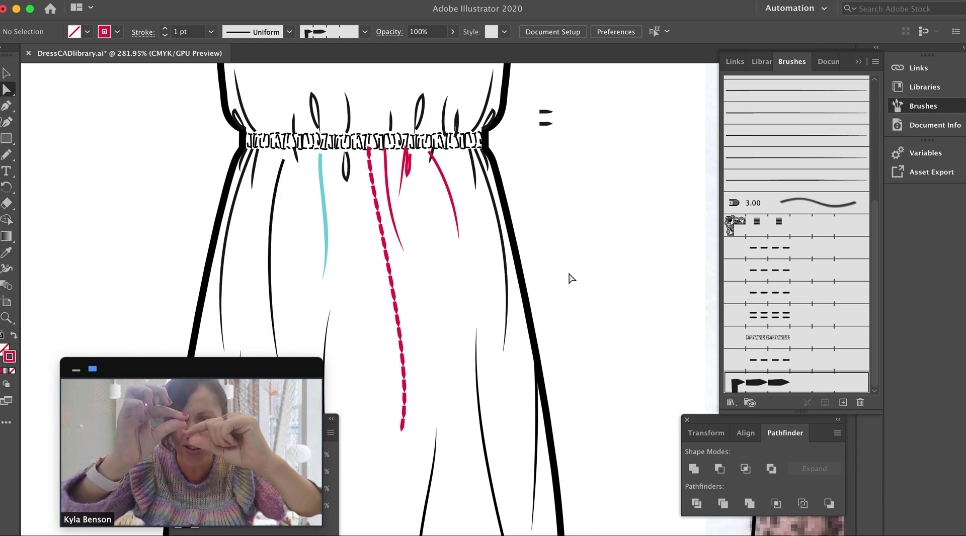
left_click(388, 261)
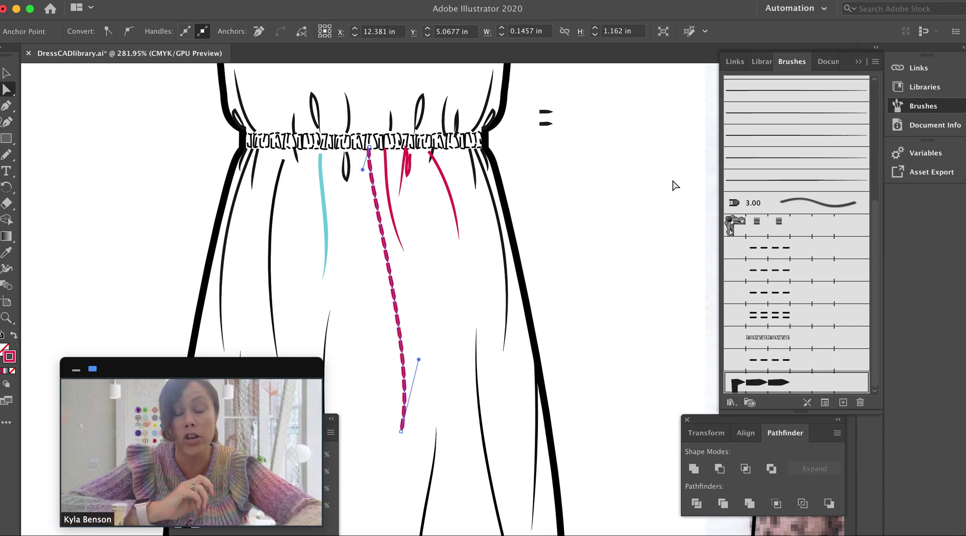
left_click(607, 201)
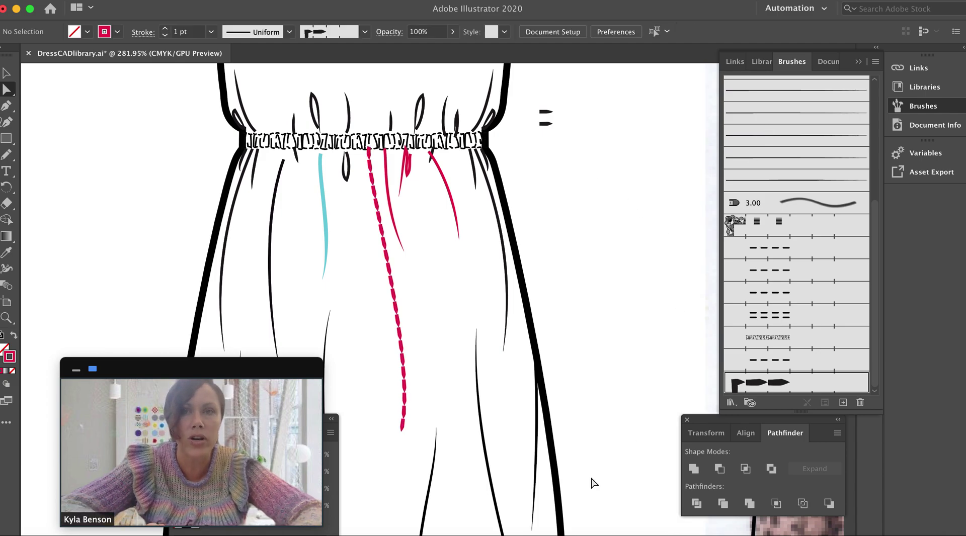
Create a new blank document, Untitled-5, from the File menu.
left_click(100, 1)
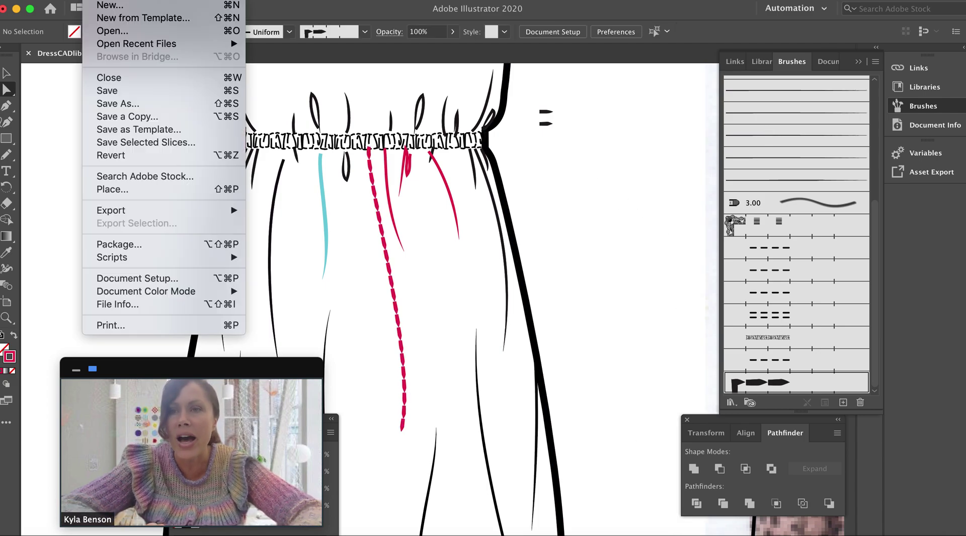
left_click(100, 1)
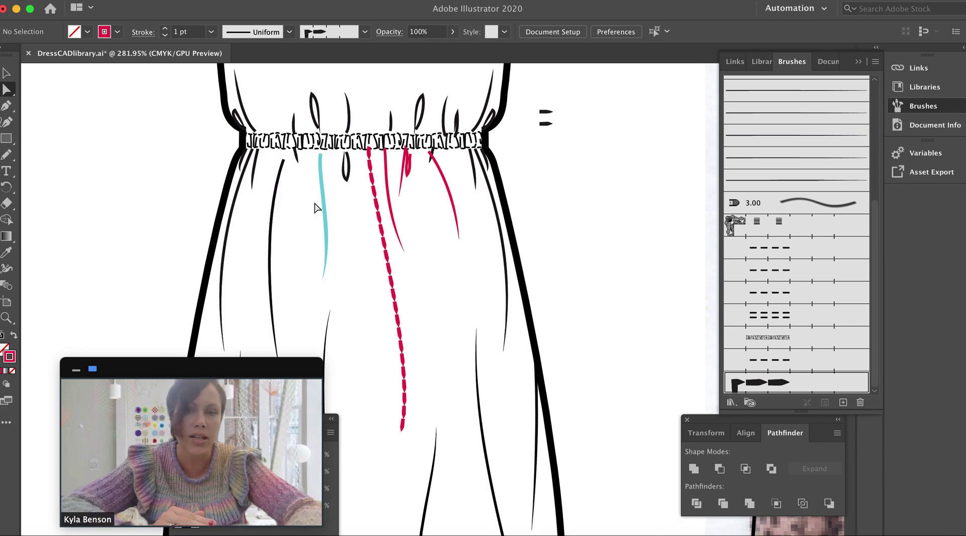
left_click(101, 1)
left_click(111, 5)
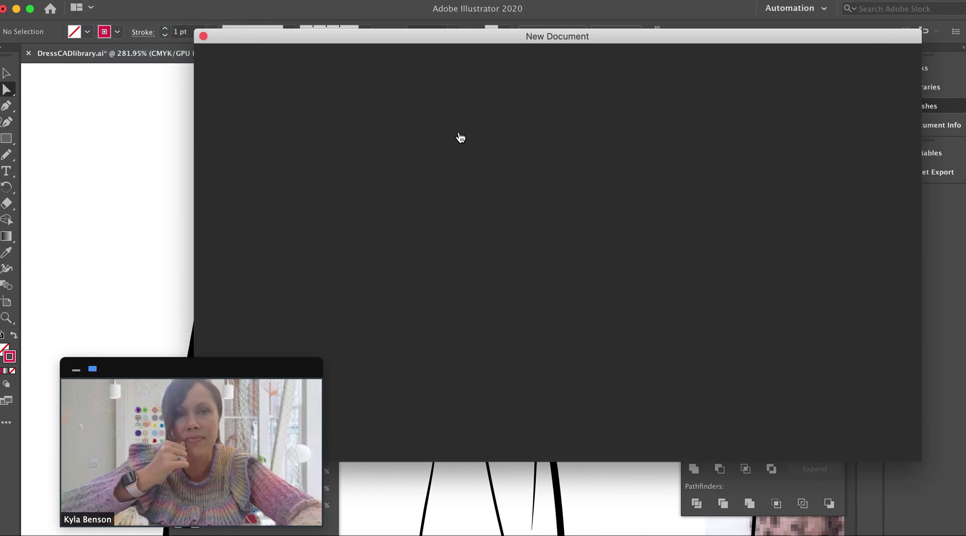
left_click(890, 436)
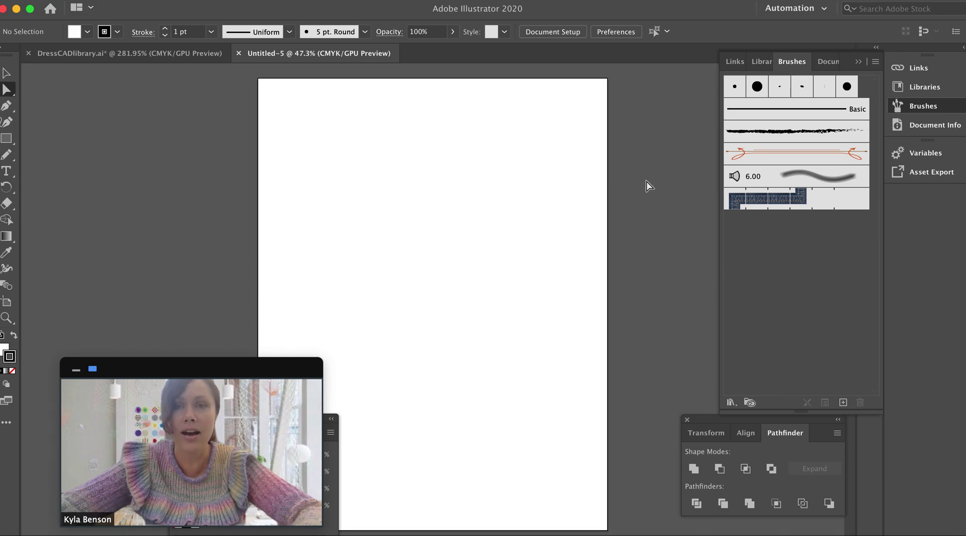
Select the cyan and dashed magenta paths in DressCADlibrary, then return to Untitled-5.
left_click(165, 55)
left_click(325, 206)
key("v")
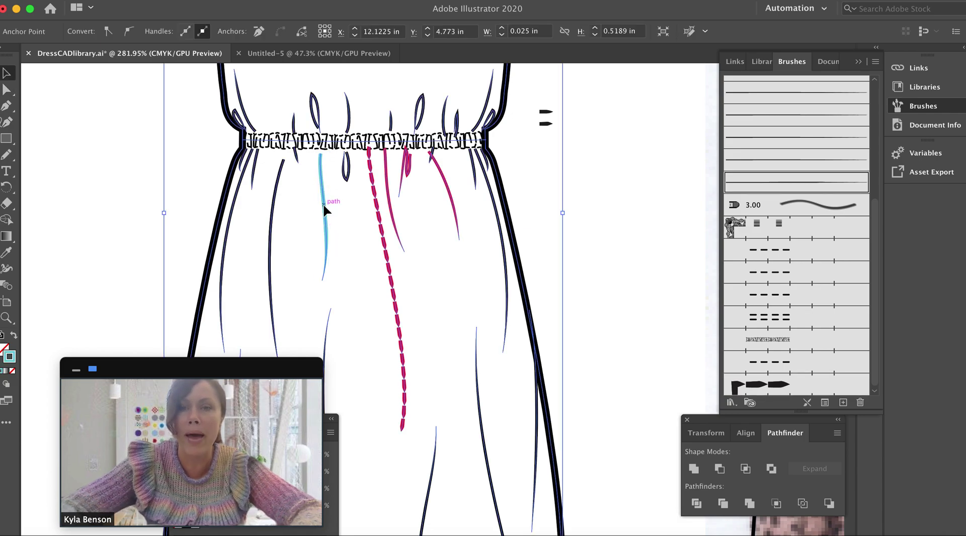
left_click(333, 213)
key("a")
left_click(322, 199)
left_click(384, 231, "shift")
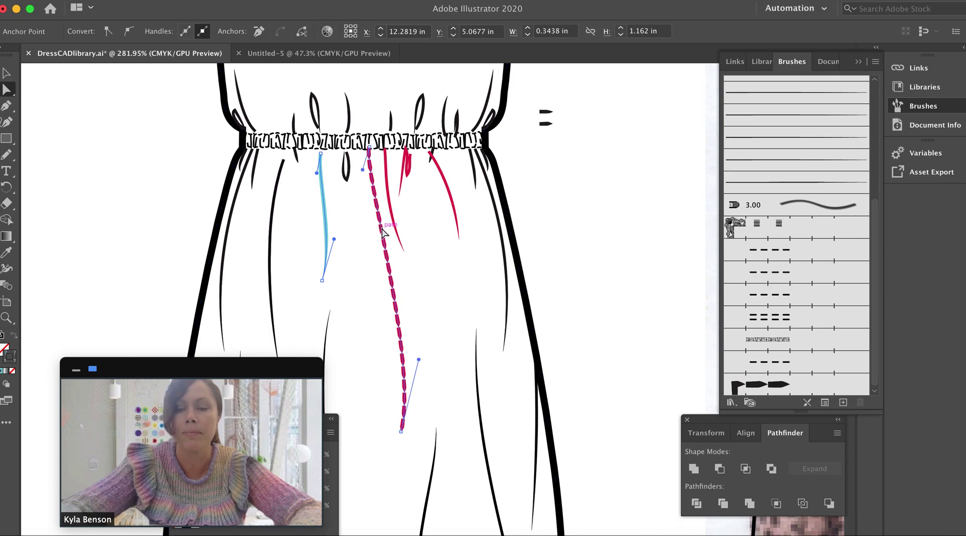
left_click(336, 54)
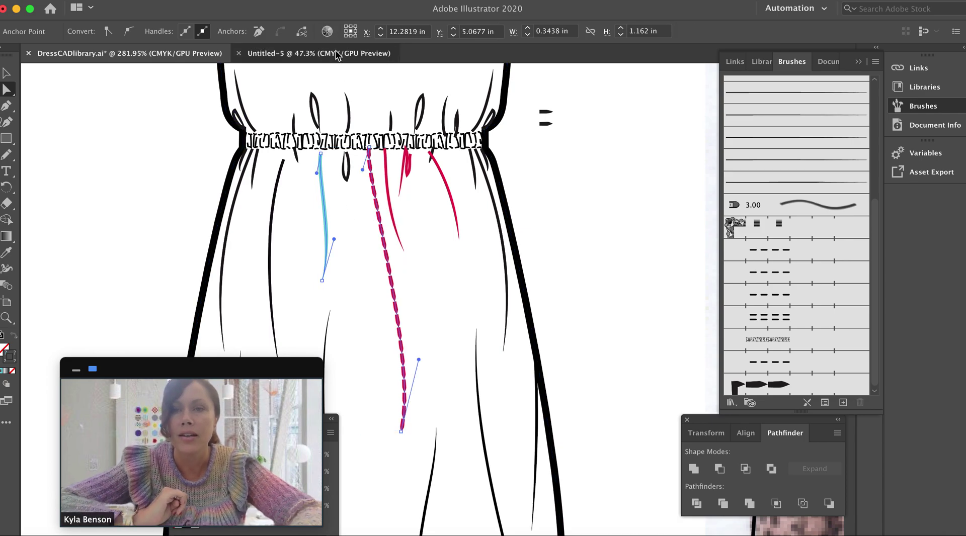
left_click(344, 211)
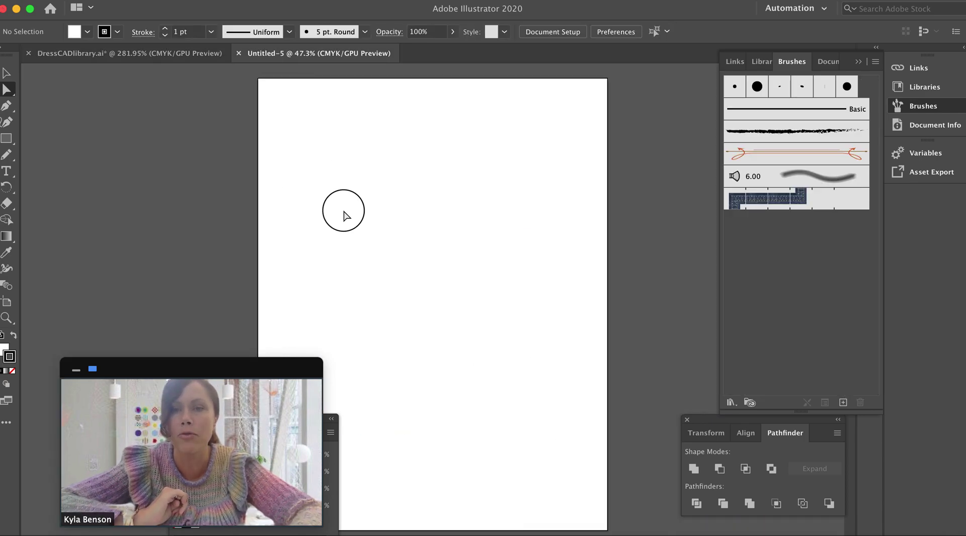
Paste the test paths into Untitled-5, delete them, and return to DressCADlibrary.
key("super+v")
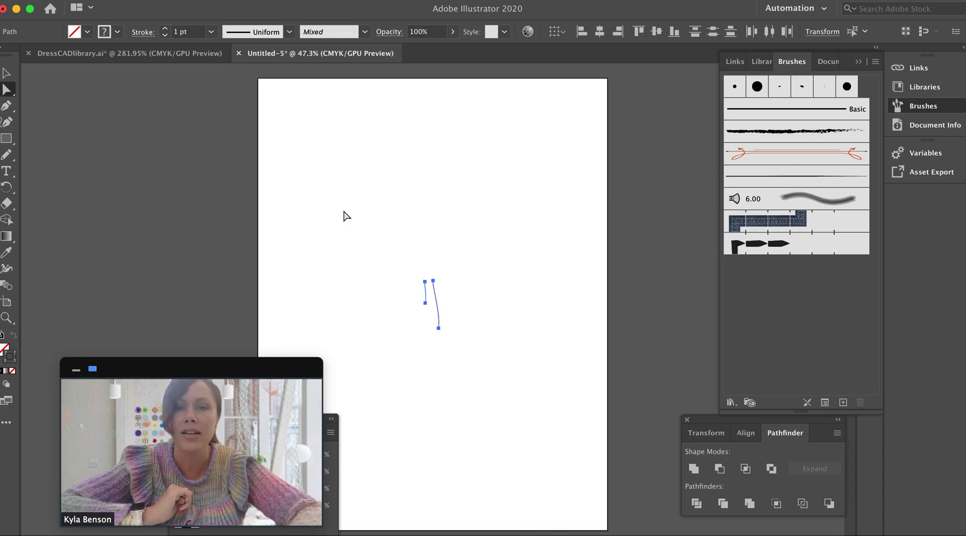
left_click(499, 345)
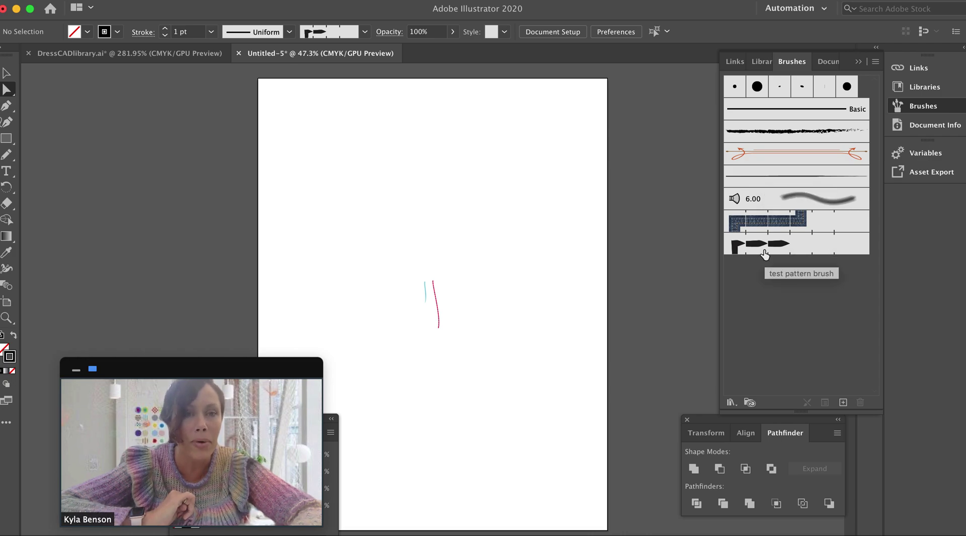
left_click_drag(391, 240, 460, 382)
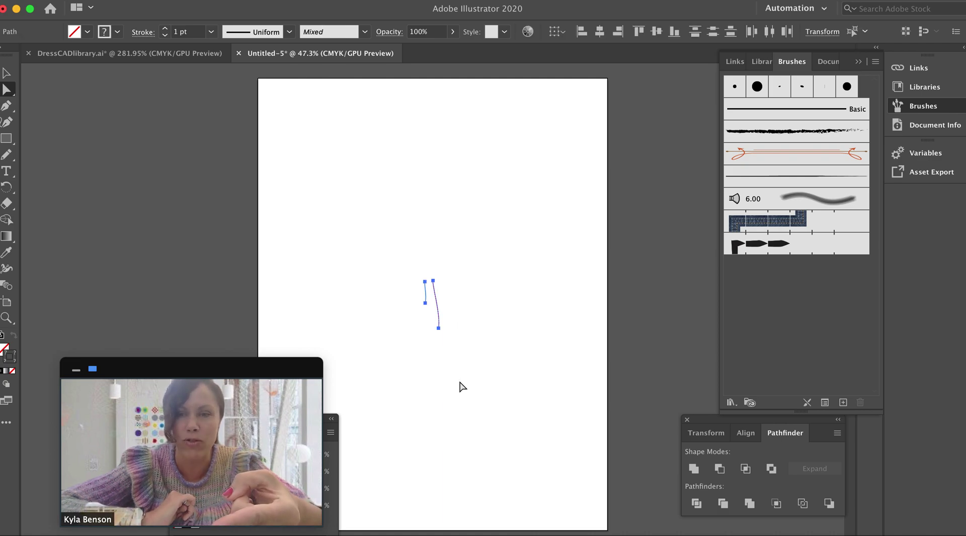
key("Delete")
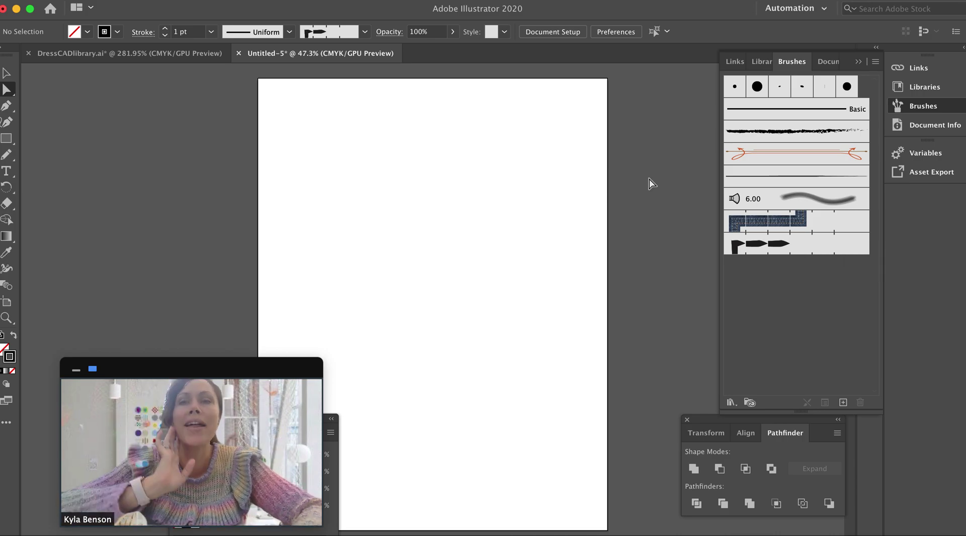
left_click(184, 54)
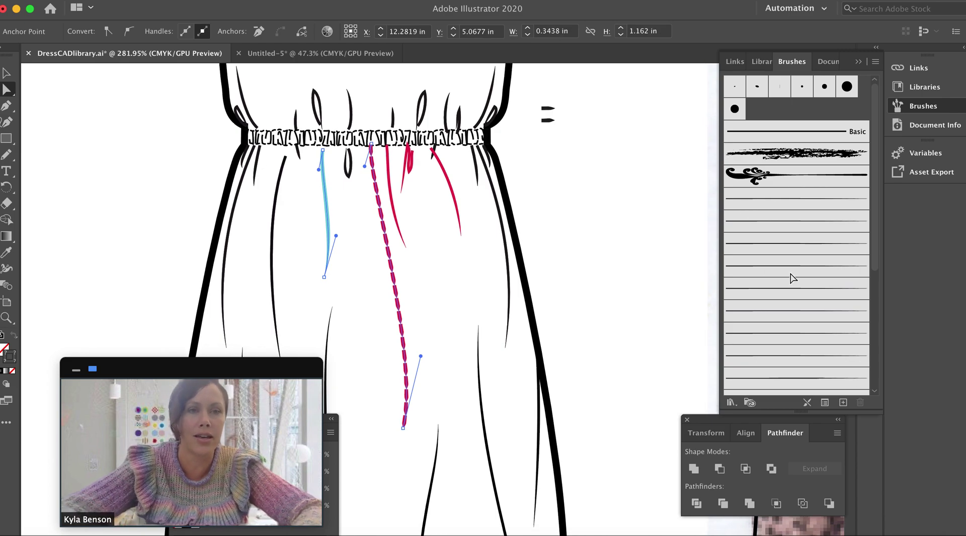
Save the brush library as 'Stitches' in a new SAC/Illustrator Brushes folder.
scroll(792, 276, "down", 5)
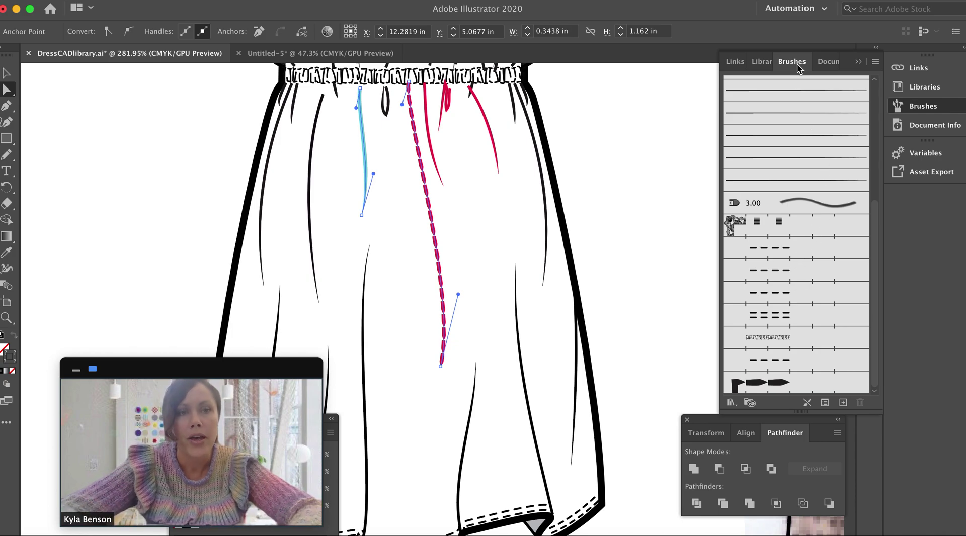
left_click(876, 62)
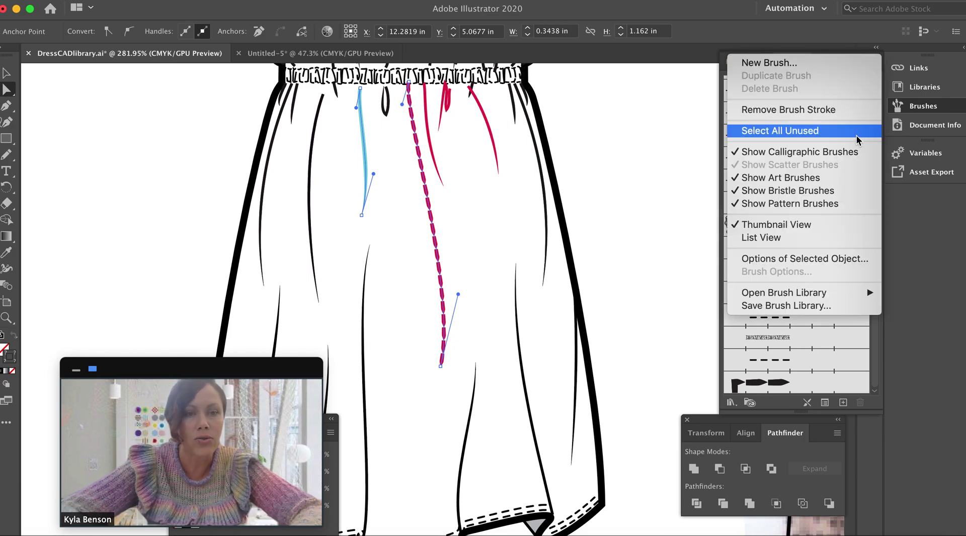
left_click(829, 306)
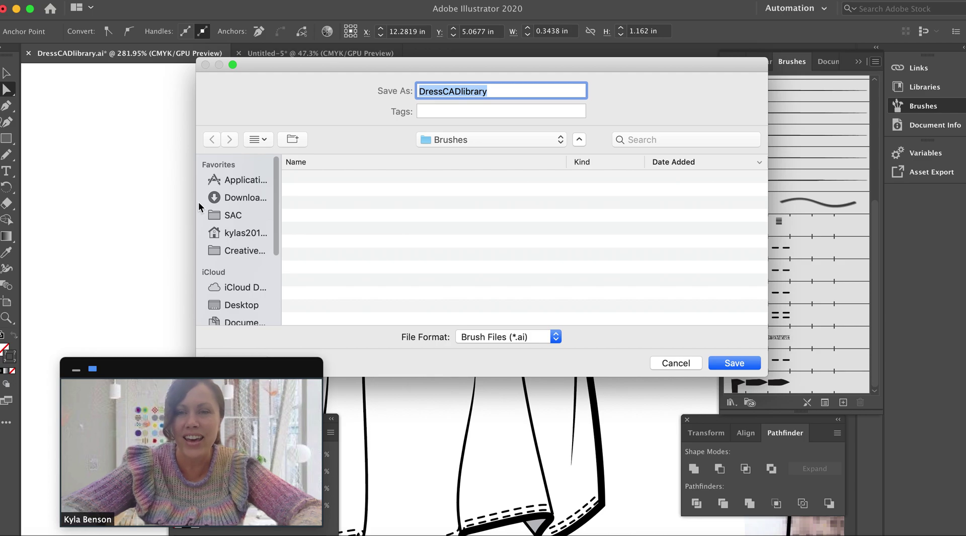
left_click(220, 216)
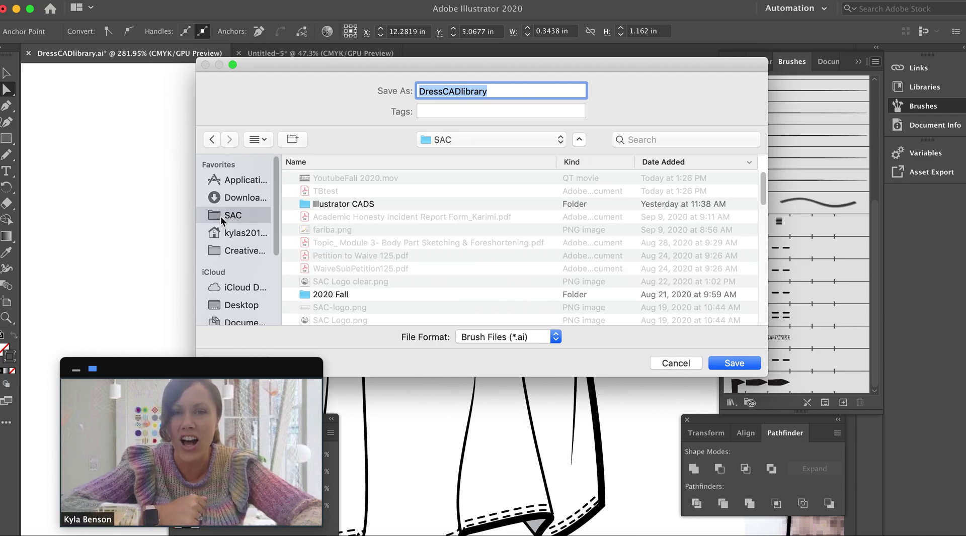
left_click_drag(270, 363, 227, 386)
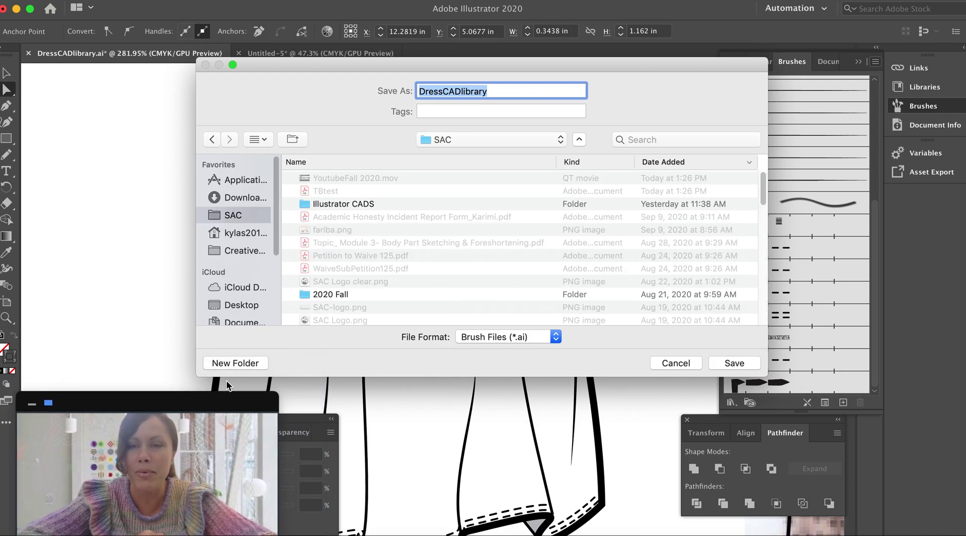
left_click(236, 364)
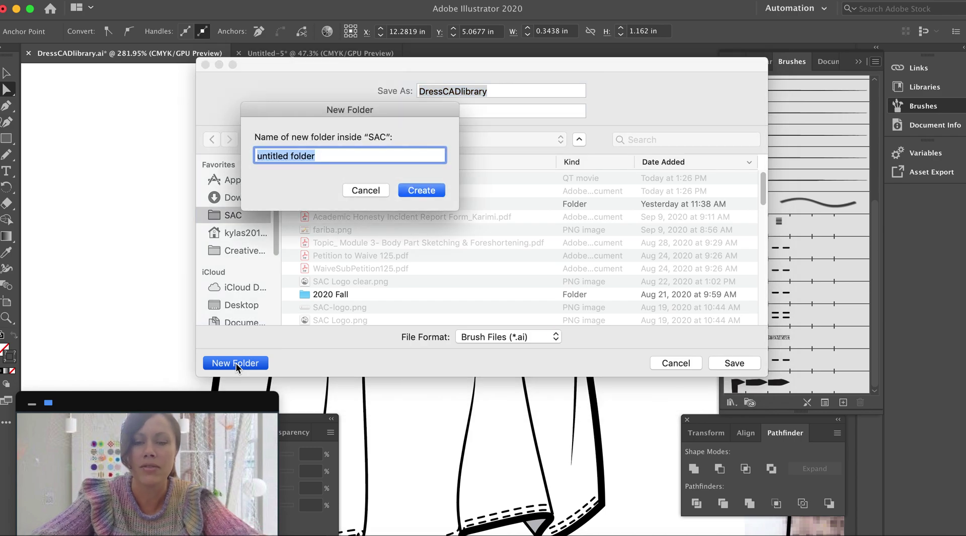
type("Illustrator ")
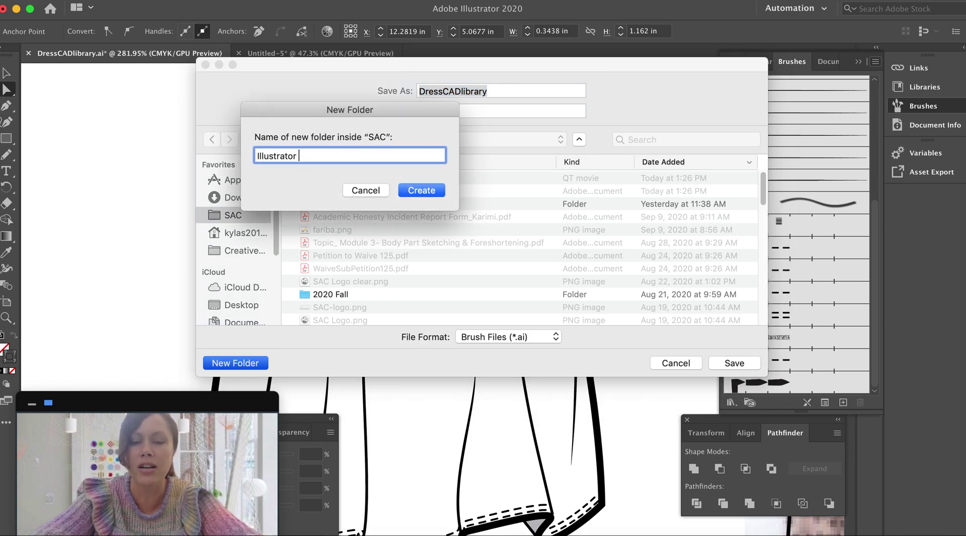
type("Brushes")
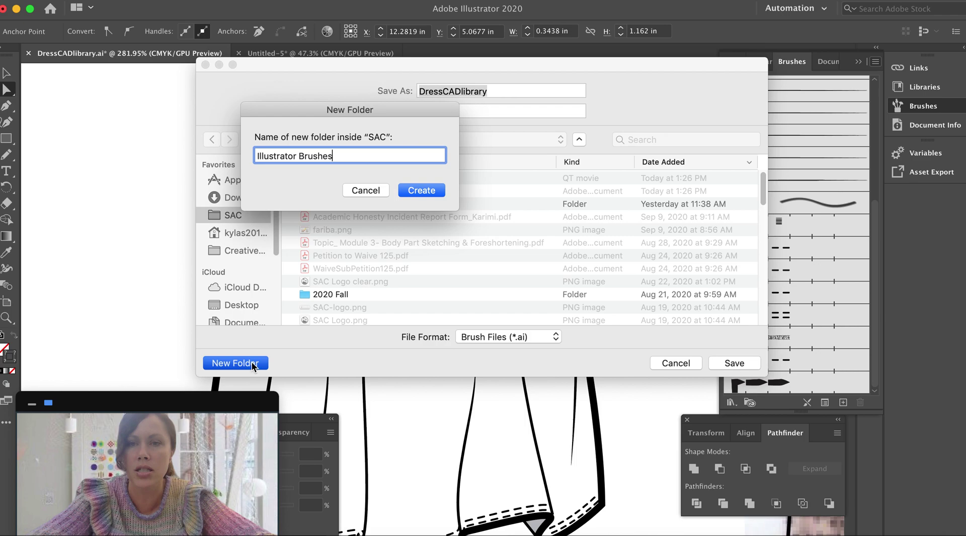
left_click(421, 190)
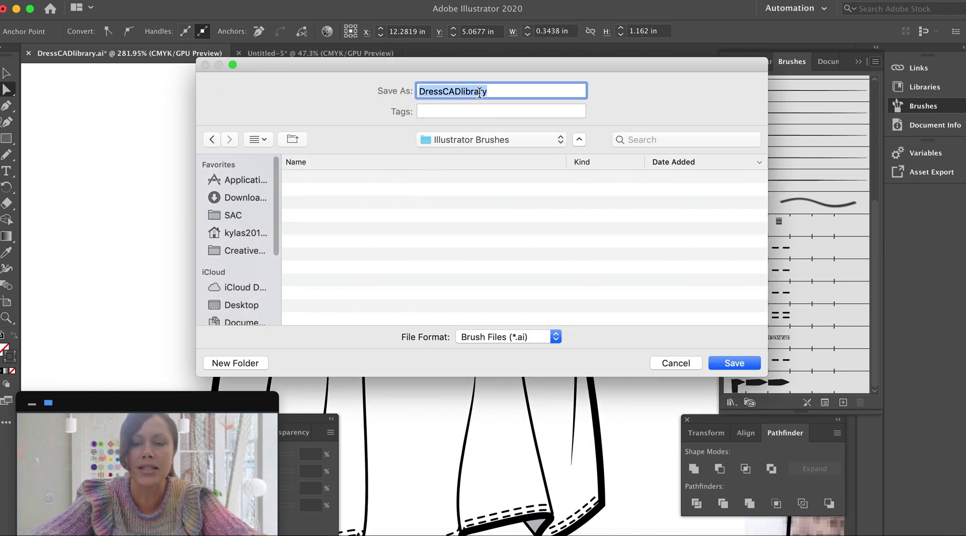
type("Stitches")
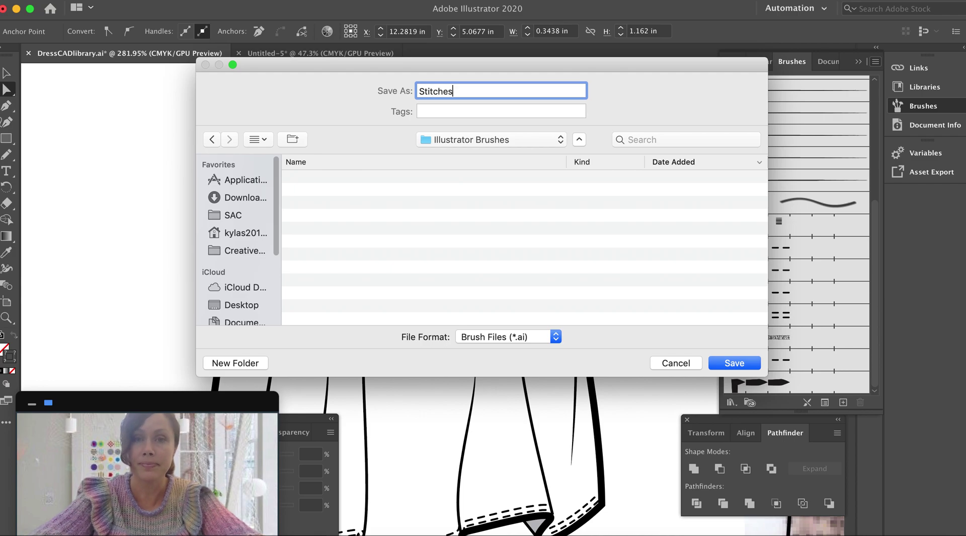
left_click(723, 363)
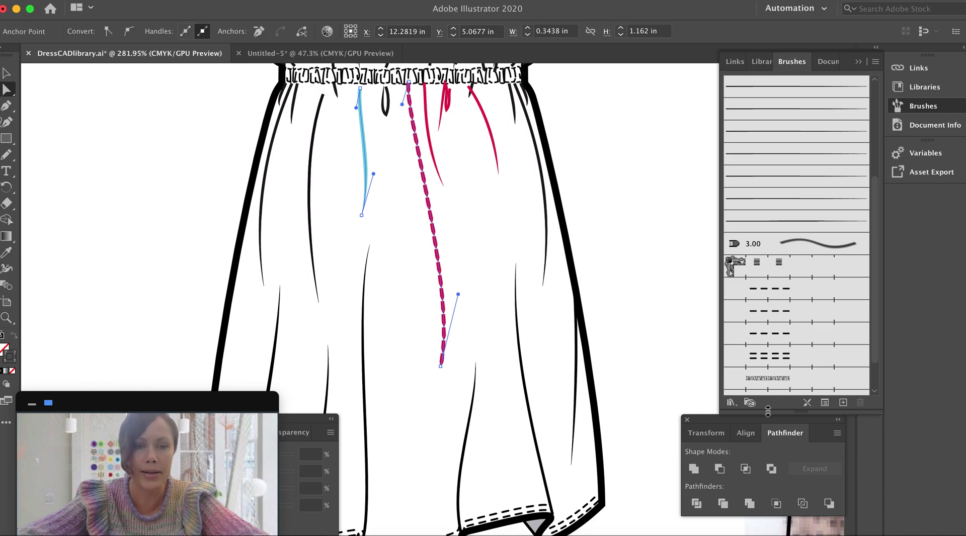
In Untitled-5, choose Open Brush Library > Other Library from the Brushes menu.
left_click(659, 317)
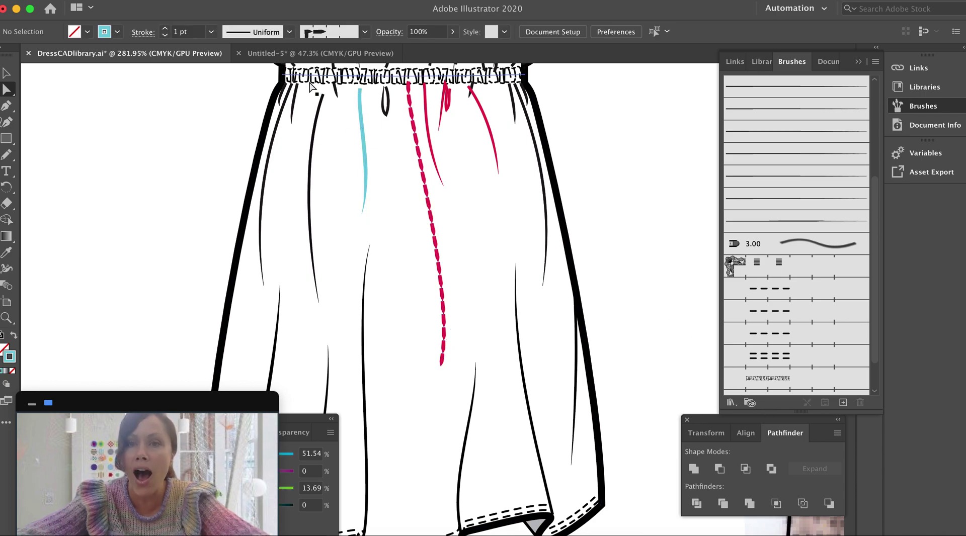
left_click(304, 55)
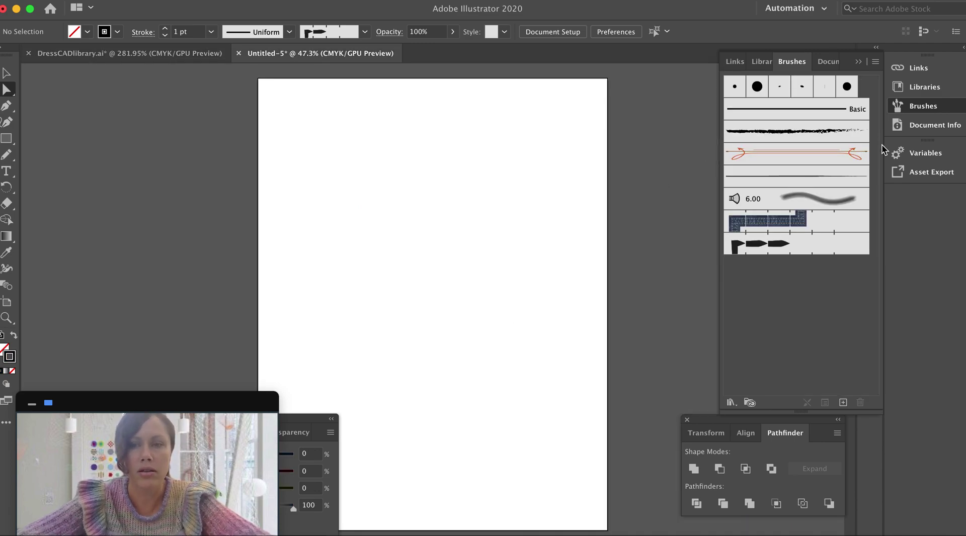
left_click(876, 64)
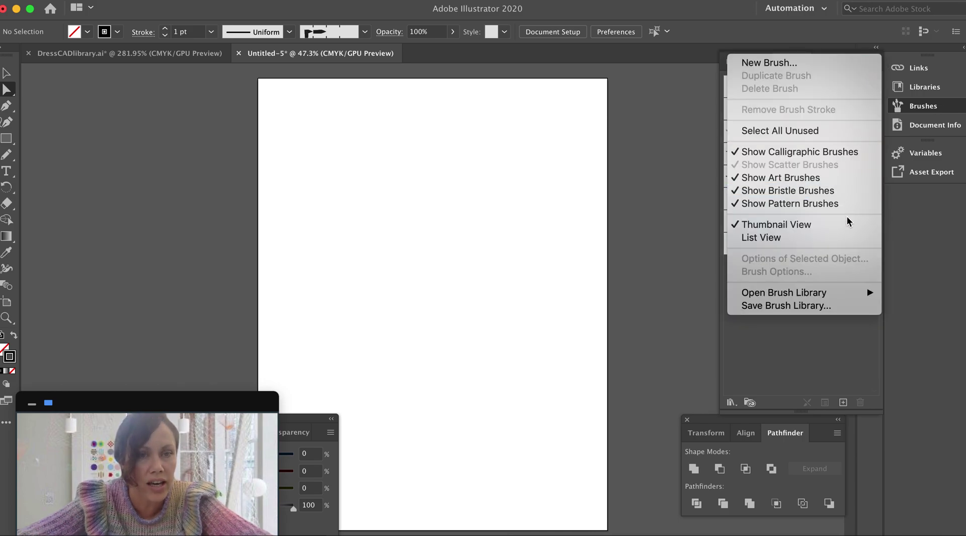
mouse_move(827, 291)
mouse_move(672, 293)
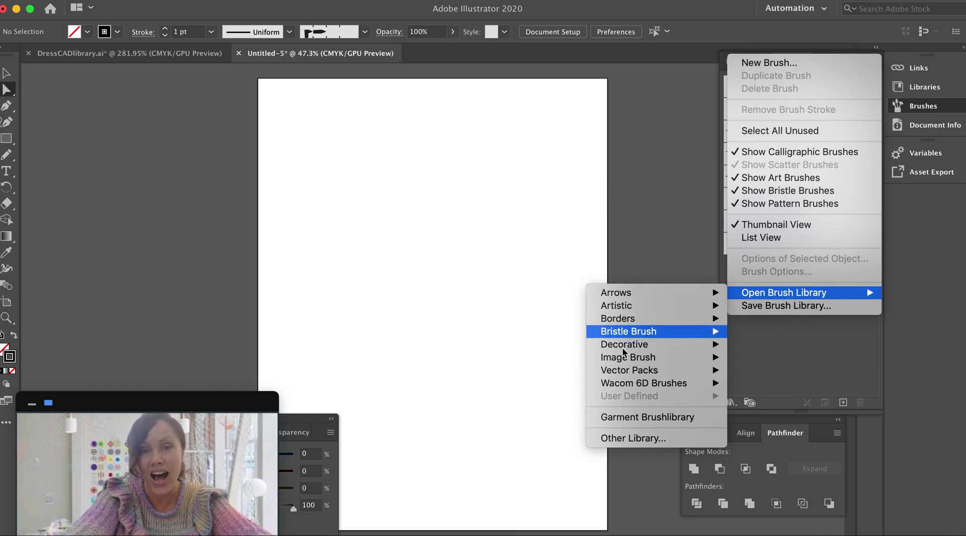
mouse_move(623, 383)
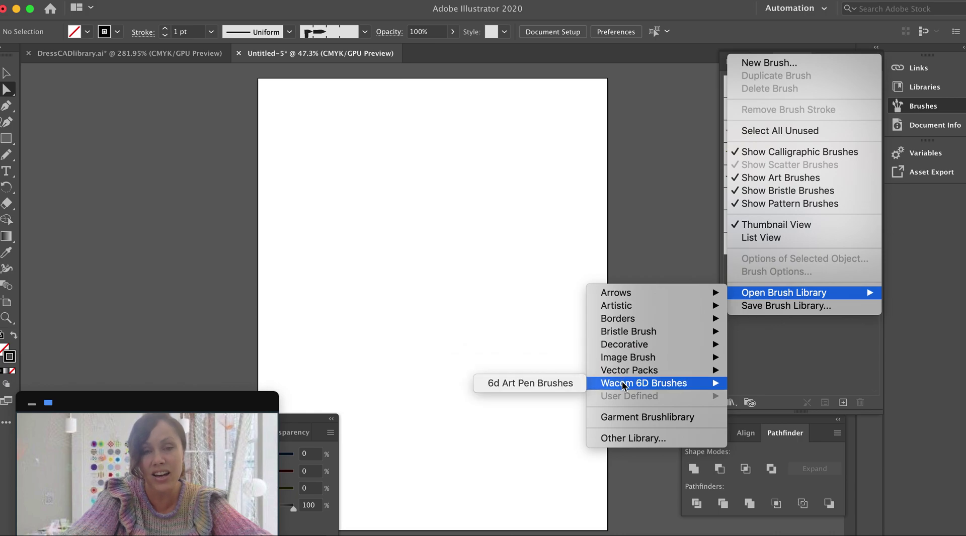
mouse_move(617, 308)
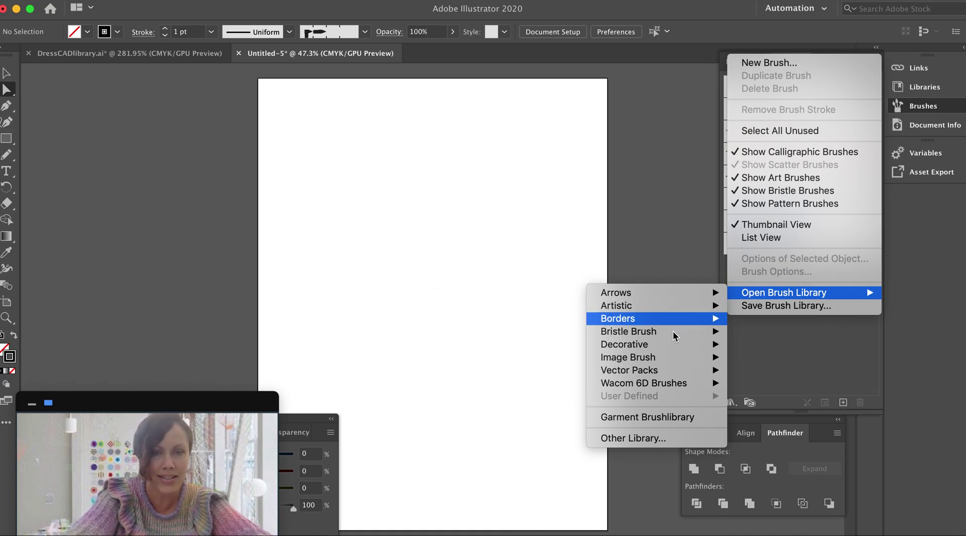
left_click(656, 441)
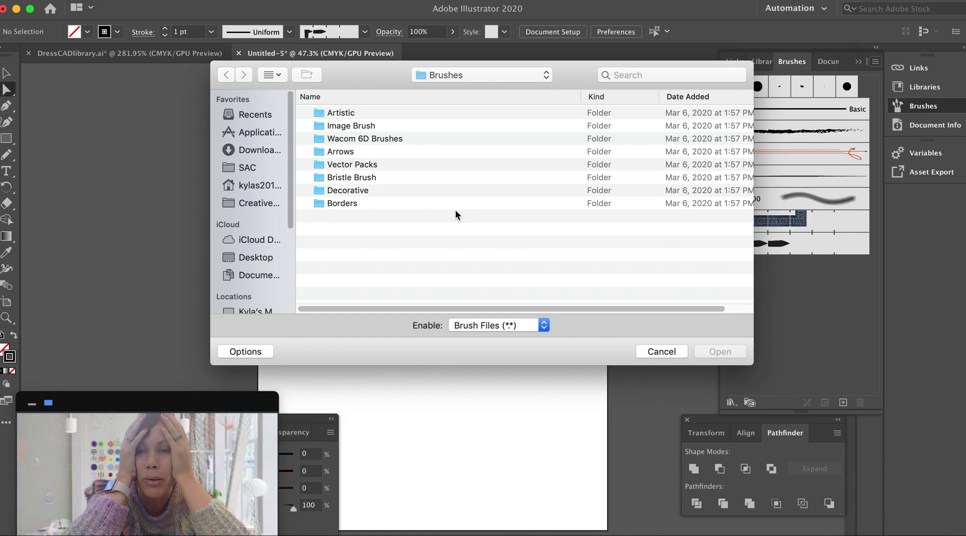
Open Stitches.ai from the SAC/Illustrator Brushes folder.
left_click(255, 169)
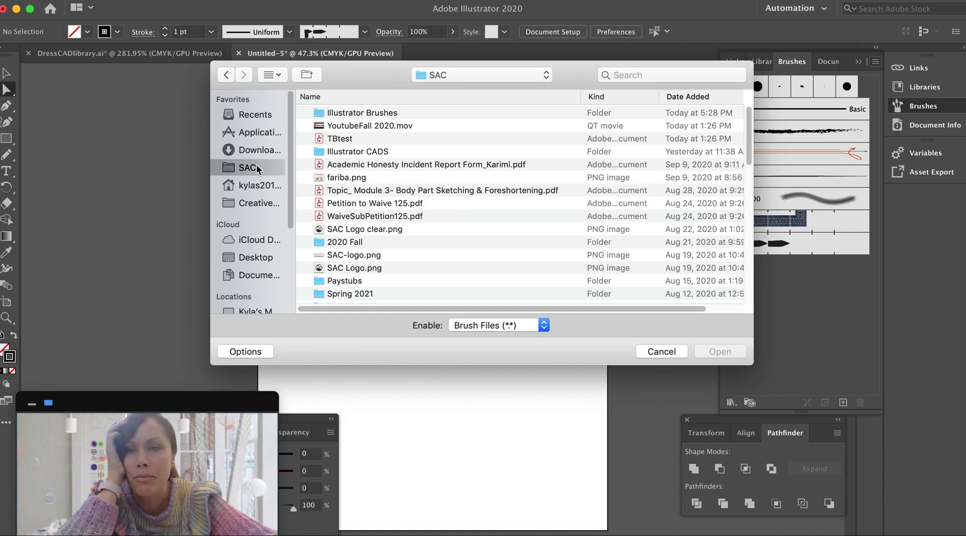
left_click(347, 114)
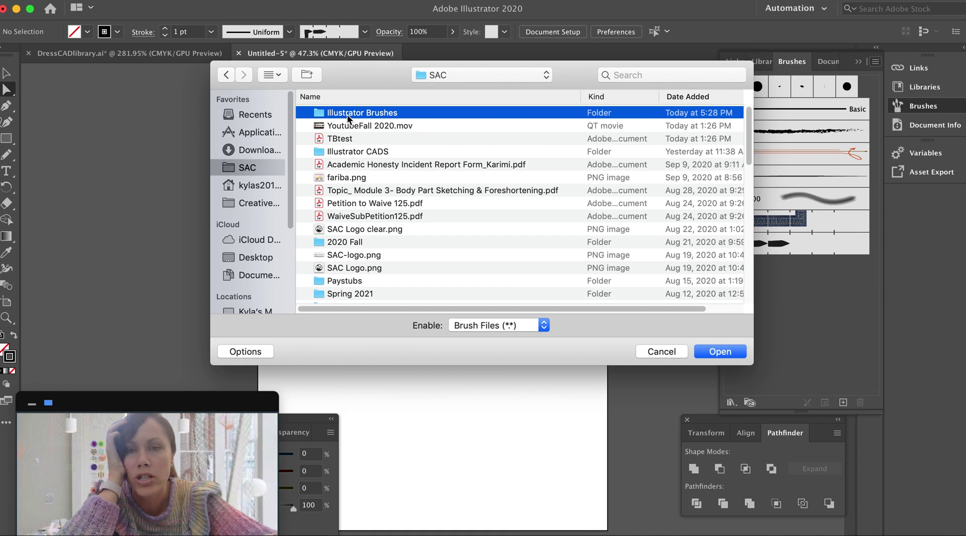
double_click(347, 114)
left_click(346, 114)
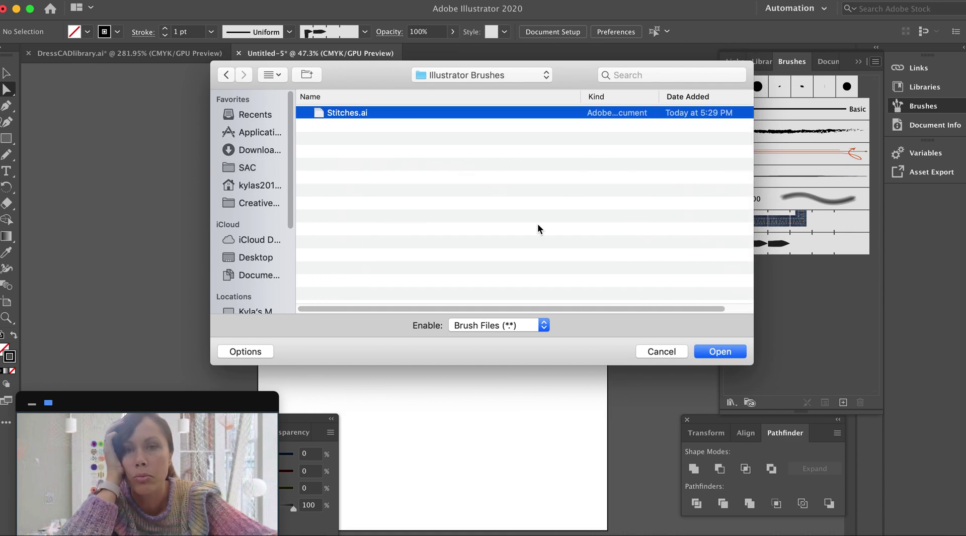
left_click(732, 353)
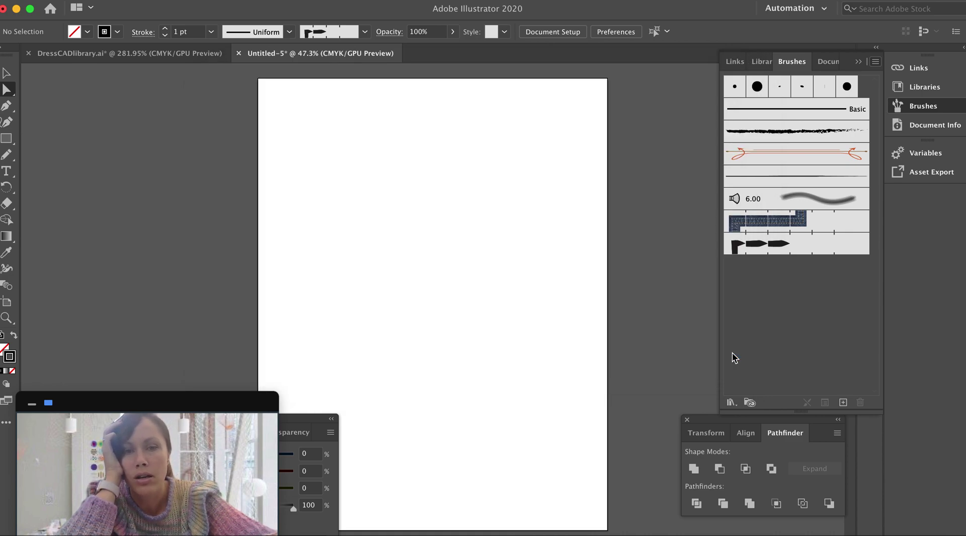
Move and enlarge the library panel and show the Garment Brushlibrary stitch brushes.
left_click_drag(503, 156, 632, 94)
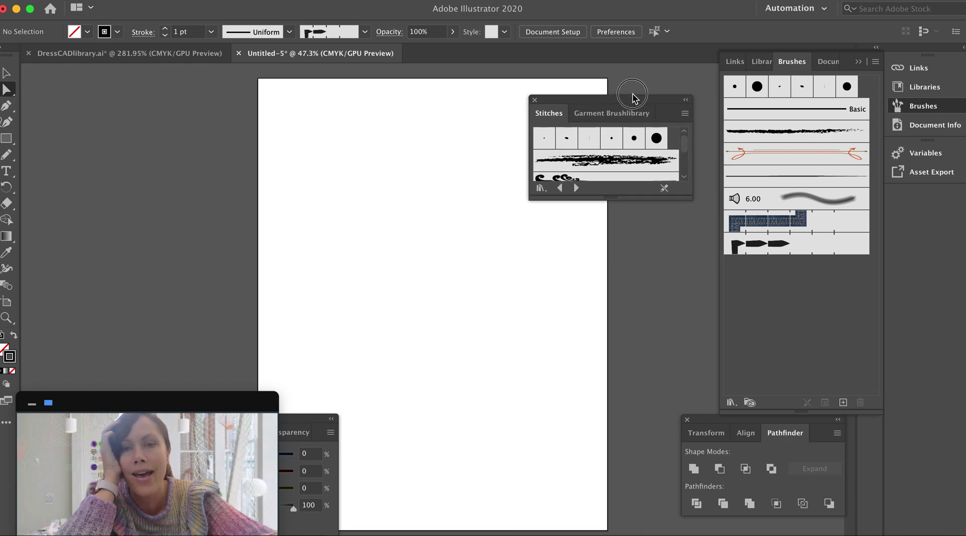
mouse_move(625, 177)
left_mouse_down()
mouse_move(621, 326)
mouse_move(632, 428)
left_mouse_up()
left_click(636, 96)
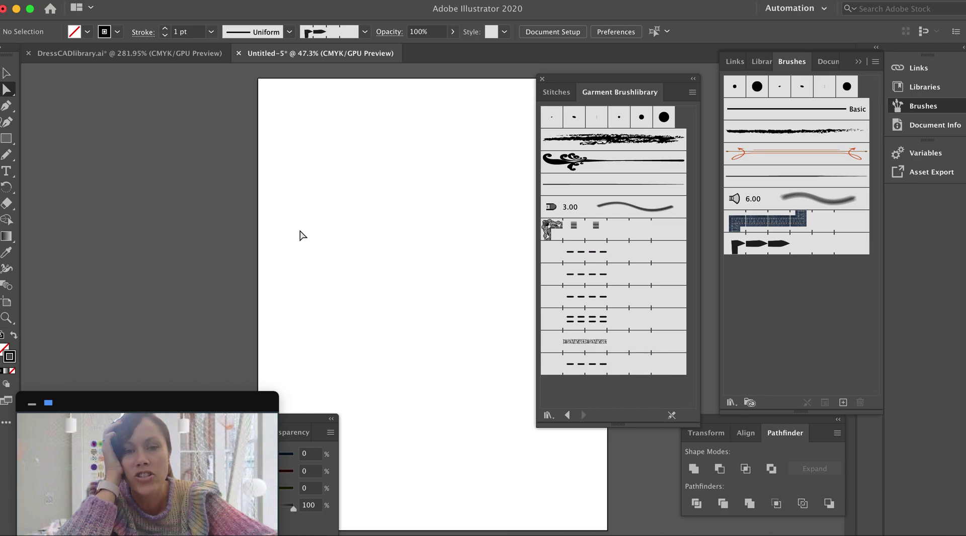
left_click(6, 106)
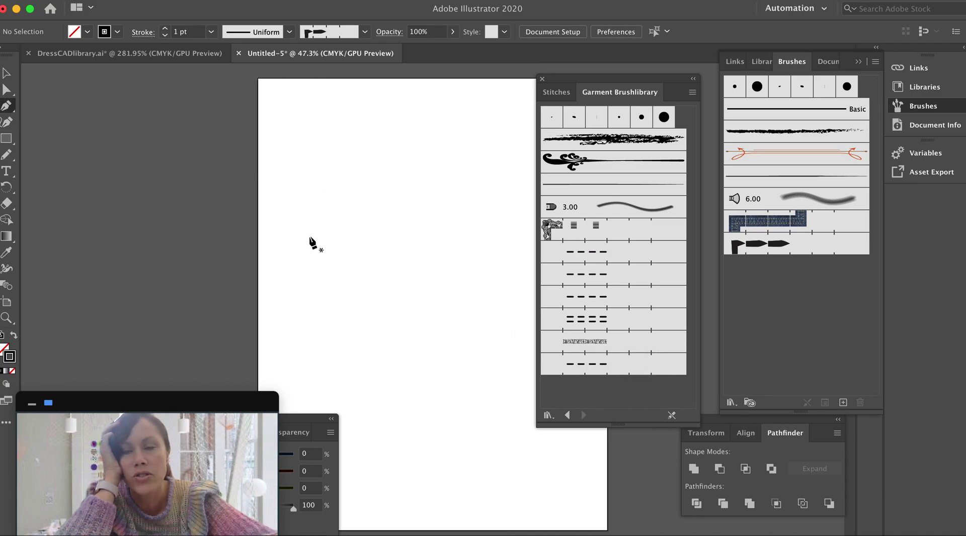
Draw a horizontal test line and apply a Garment Brushlibrary stitch pattern brush.
left_click(283, 197)
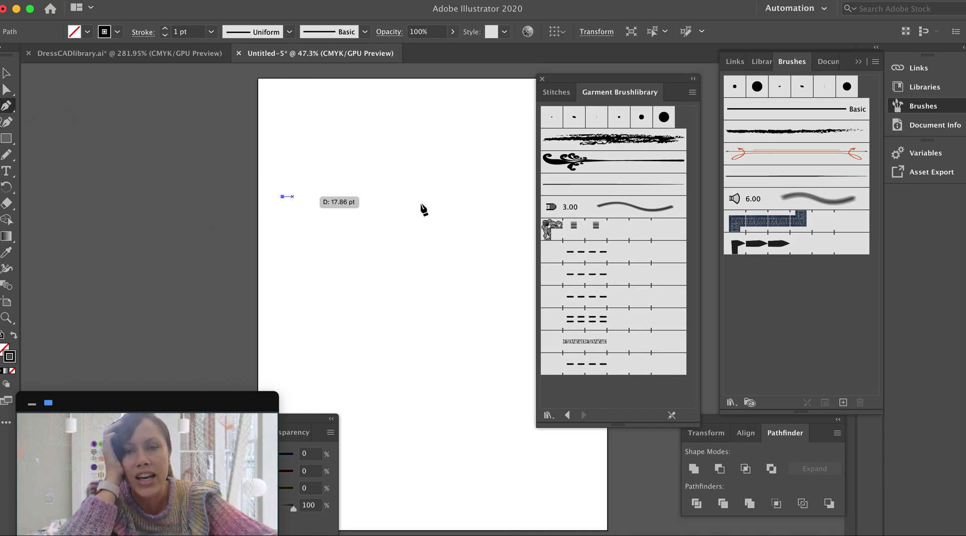
left_click(427, 196)
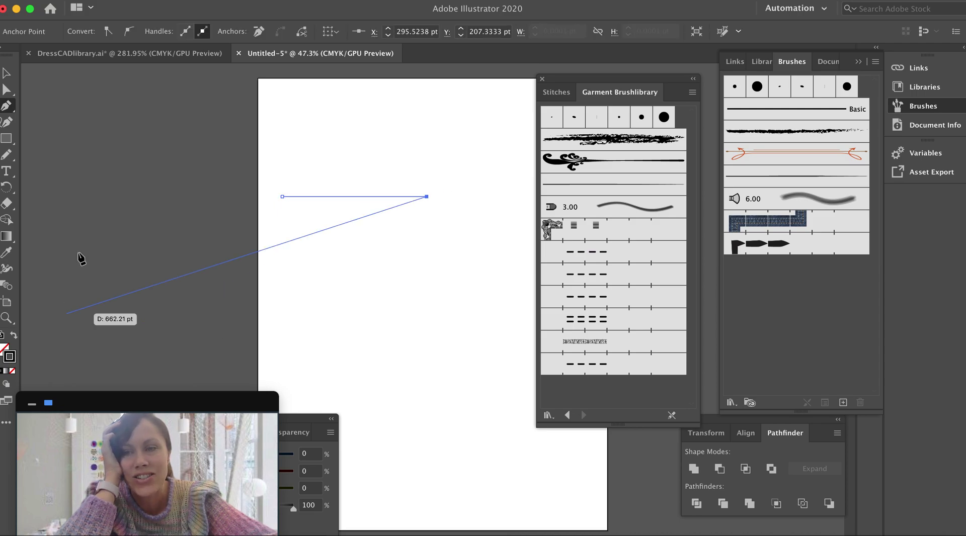
left_click(4, 90)
left_click(563, 336)
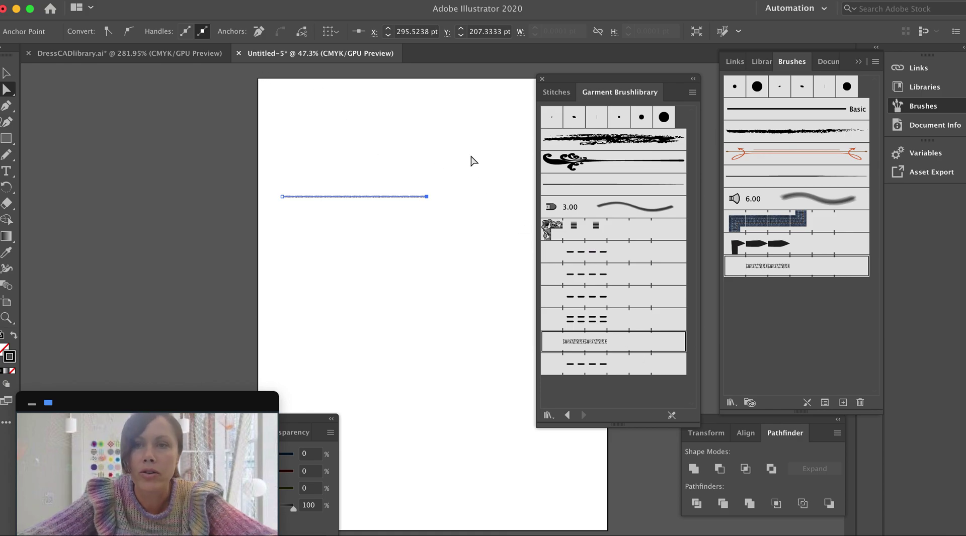
Raise the brushed line's stroke weight to 7 pt and preview it deselected.
left_click(347, 0)
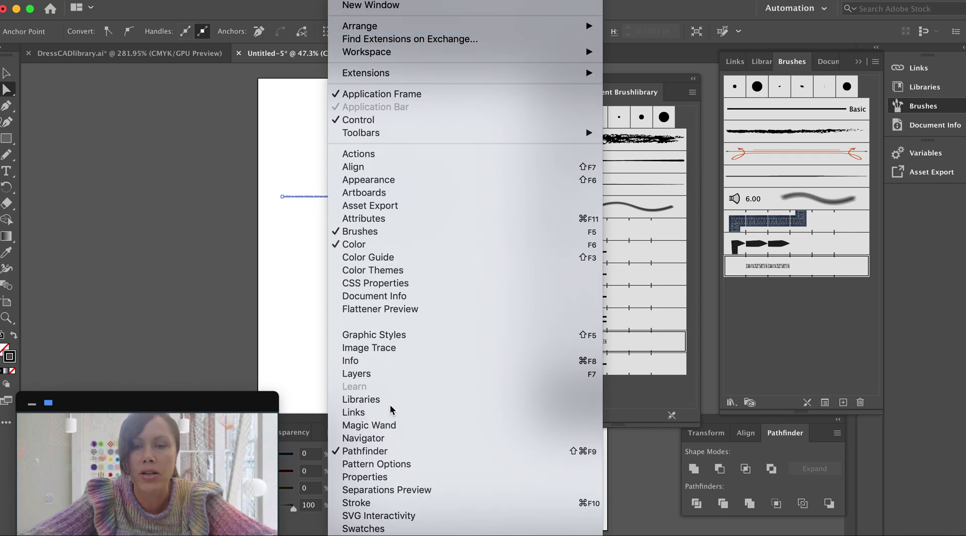
left_click(399, 503)
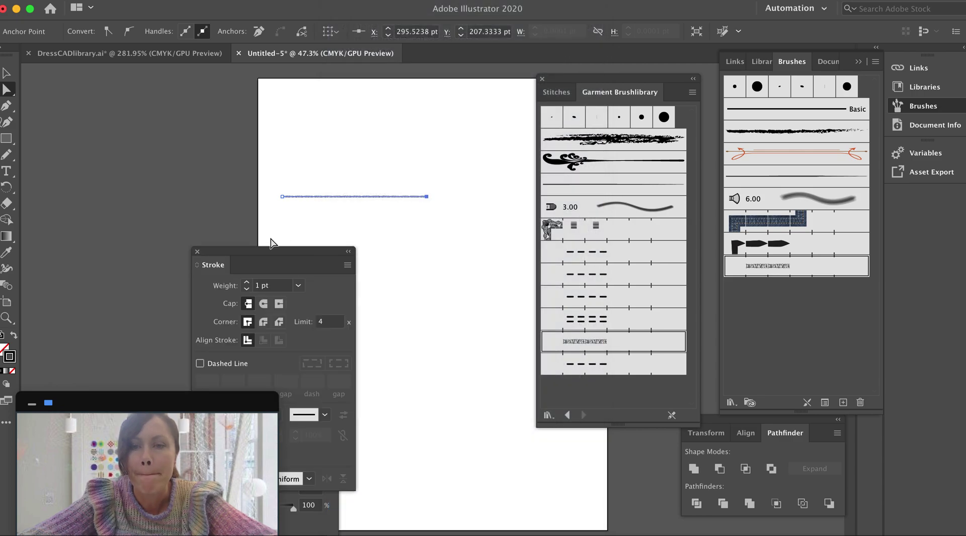
left_click(246, 282)
left_click(246, 282)
left_click(246, 282)
left_click(246, 282)
left_click(246, 281)
left_click(246, 282)
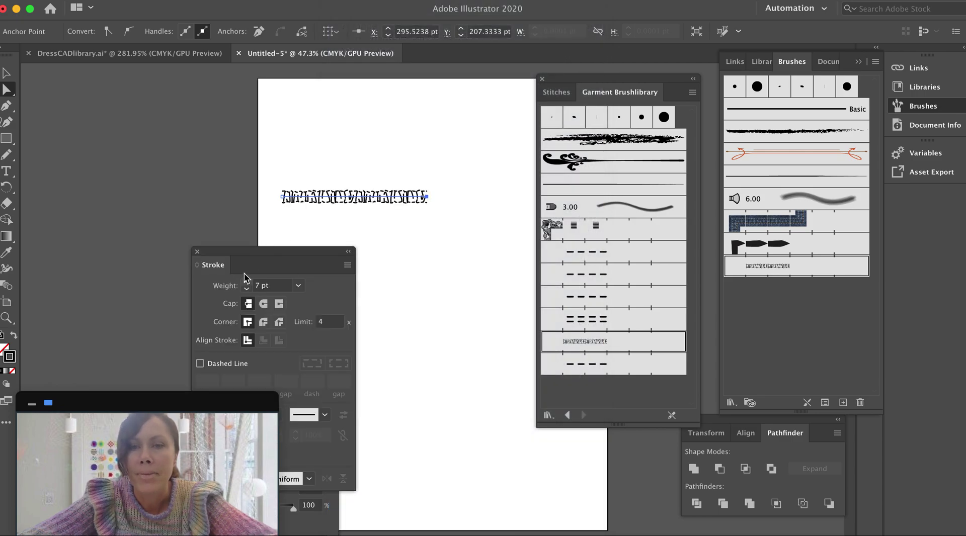
left_click_drag(276, 257, 109, 171)
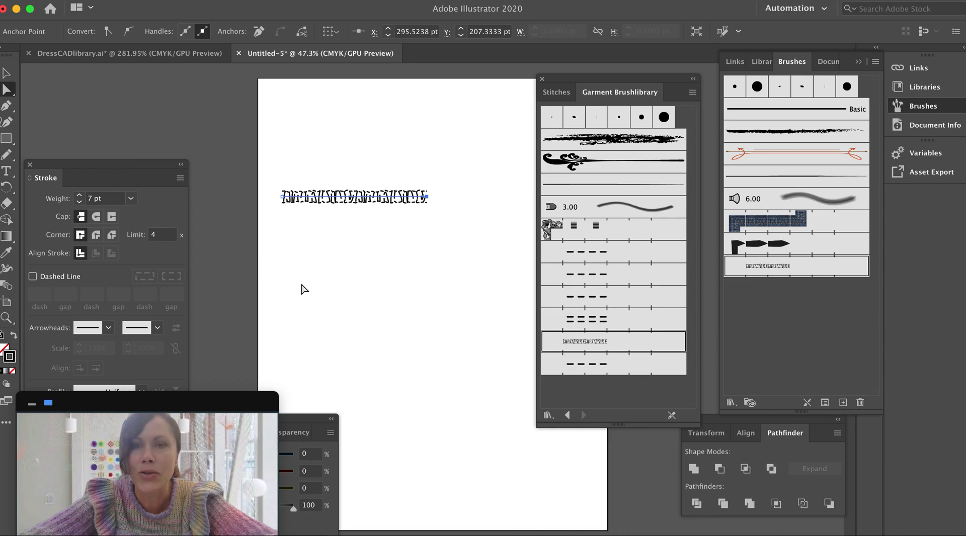
left_click(355, 306)
scroll(358, 194, "up", 5)
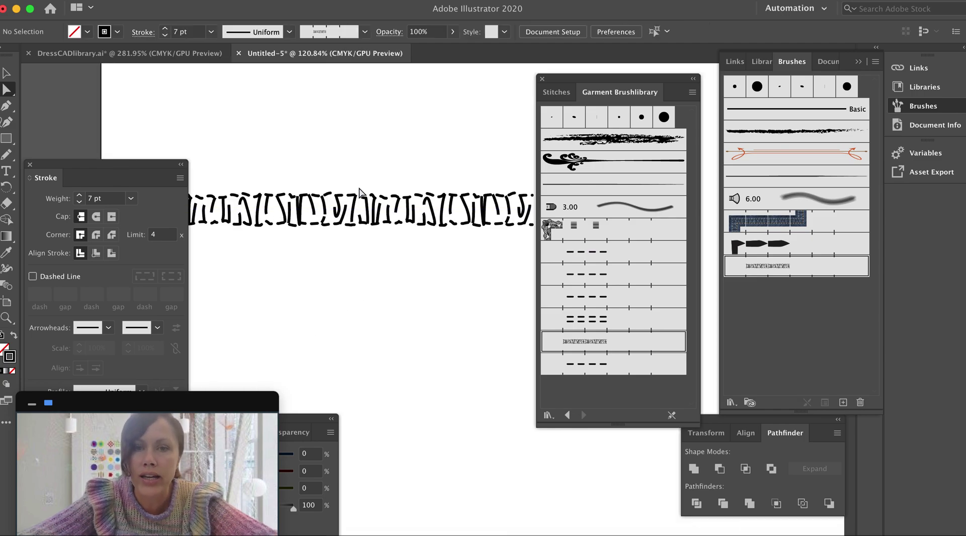
scroll(359, 194, "down", 5)
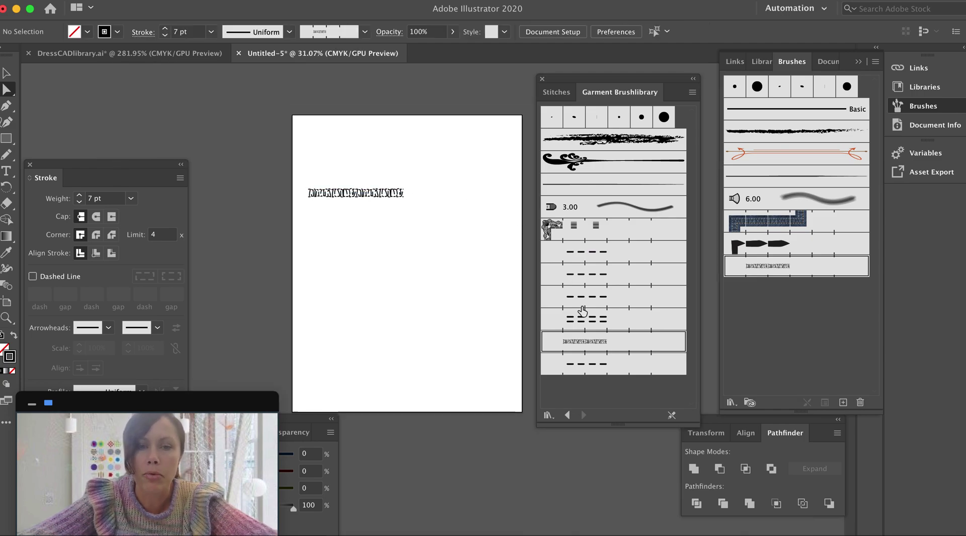
Draw a three-point S-curve below the stitch line with the Pen tool.
key("p")
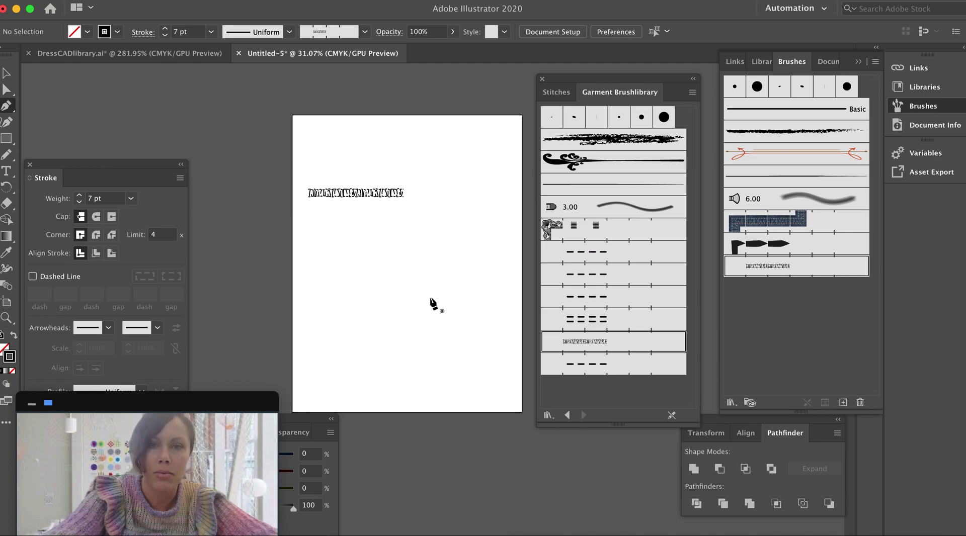
left_click(328, 320)
left_click(388, 338)
left_click_drag(389, 339, 415, 340)
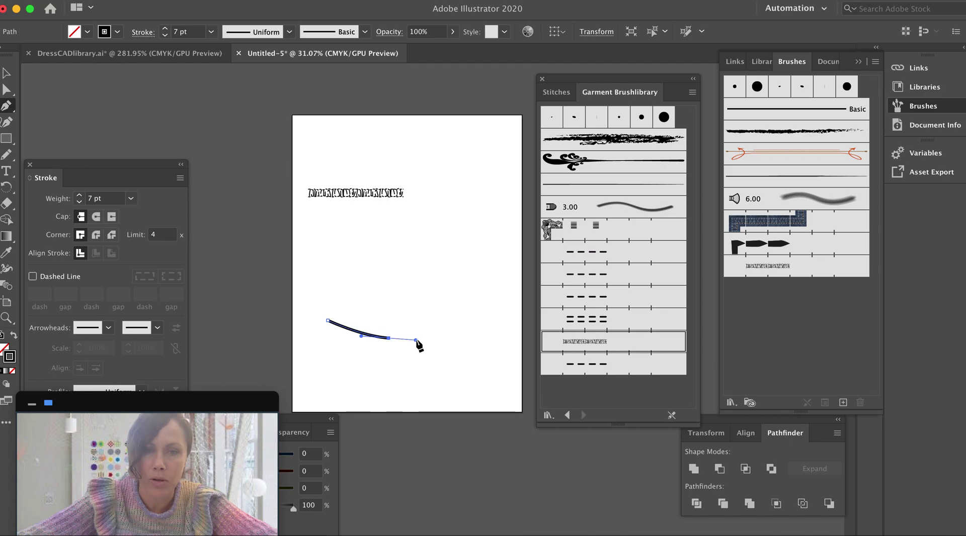
left_click_drag(443, 301, 463, 305)
key("a")
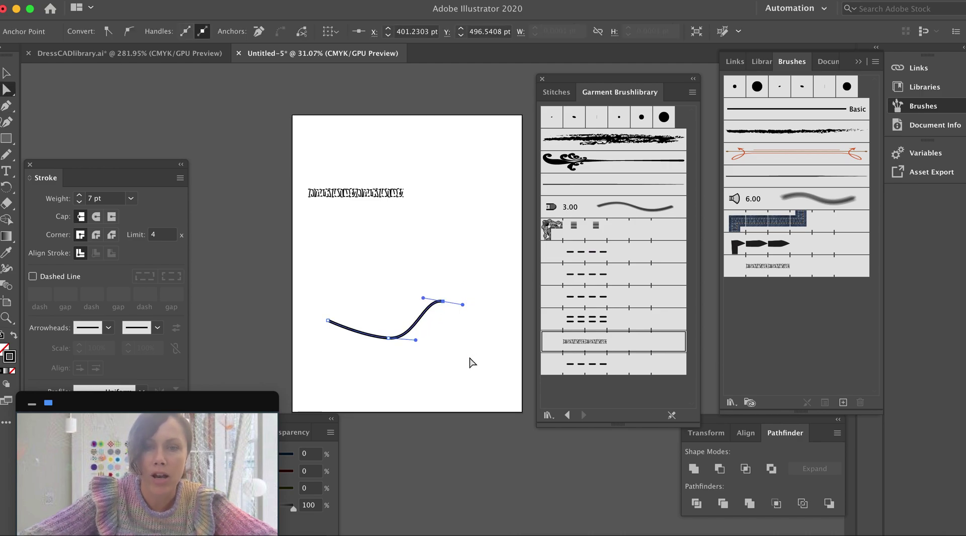
left_click(458, 348)
Stroke the S-curve with a dashed stitch pattern brush at 6 pt.
left_click(589, 317)
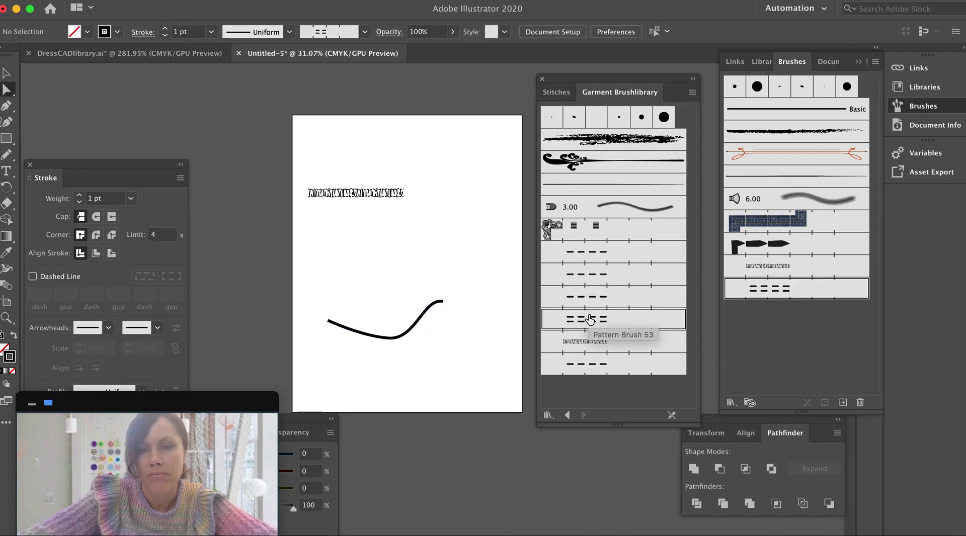
left_click(589, 319)
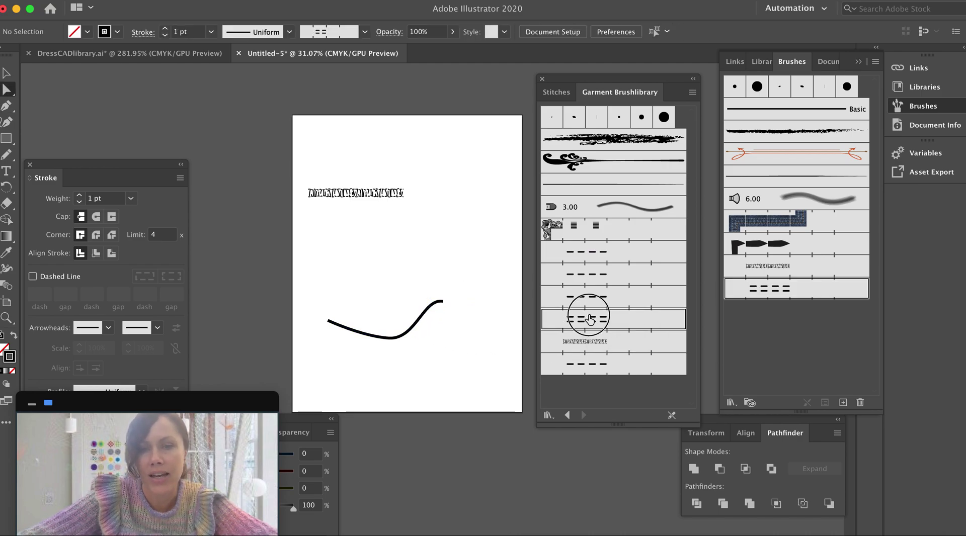
left_click(414, 323)
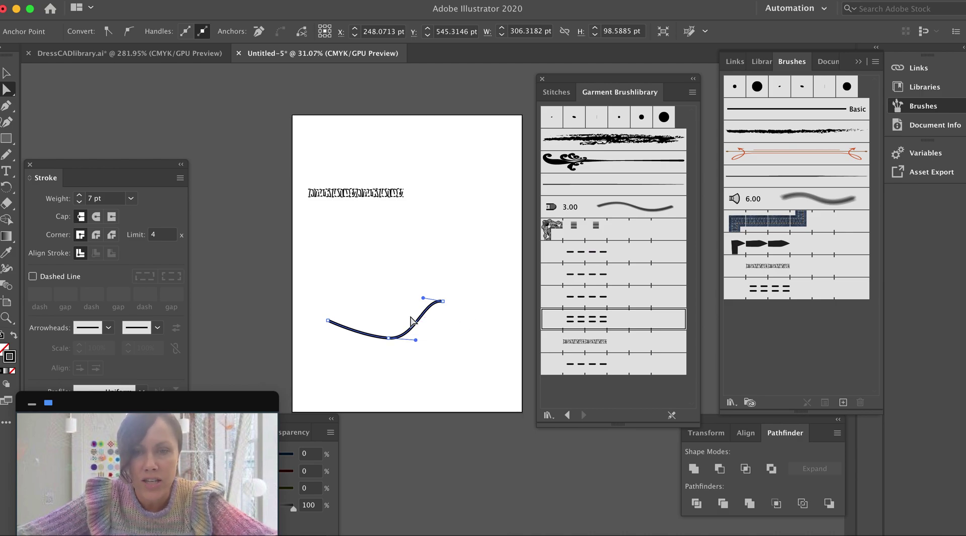
left_click(560, 322)
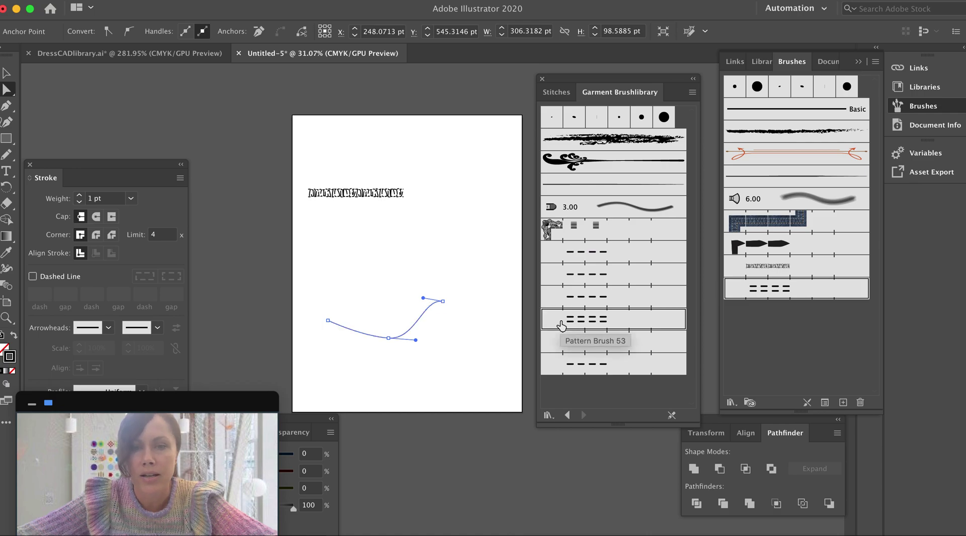
left_click(79, 196)
left_click(79, 195)
left_click(79, 196)
left_click(79, 196)
left_click(79, 196)
Preview the dashed curve, then switch it to a different dashed stitch brush.
left_click(310, 245)
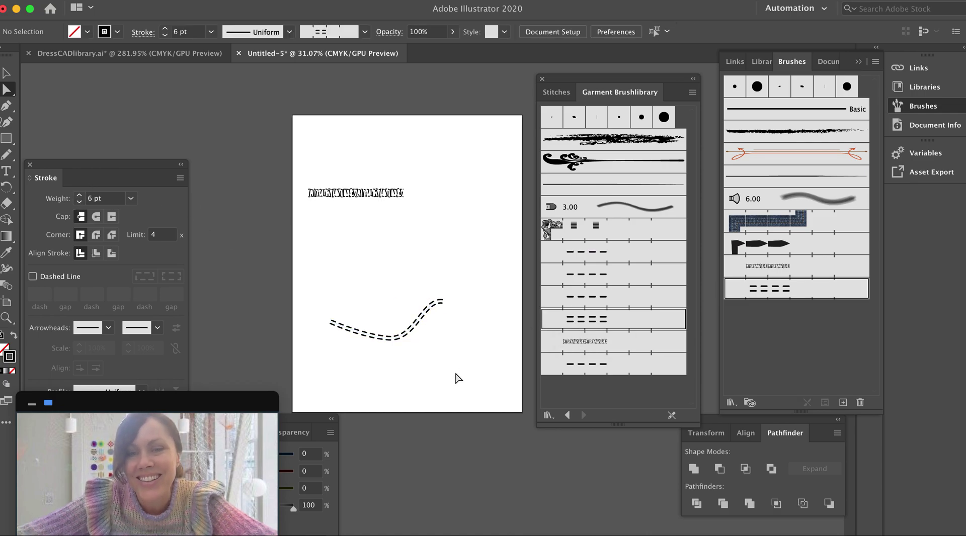
scroll(371, 337, "up", 3)
scroll(372, 335, "down", 2)
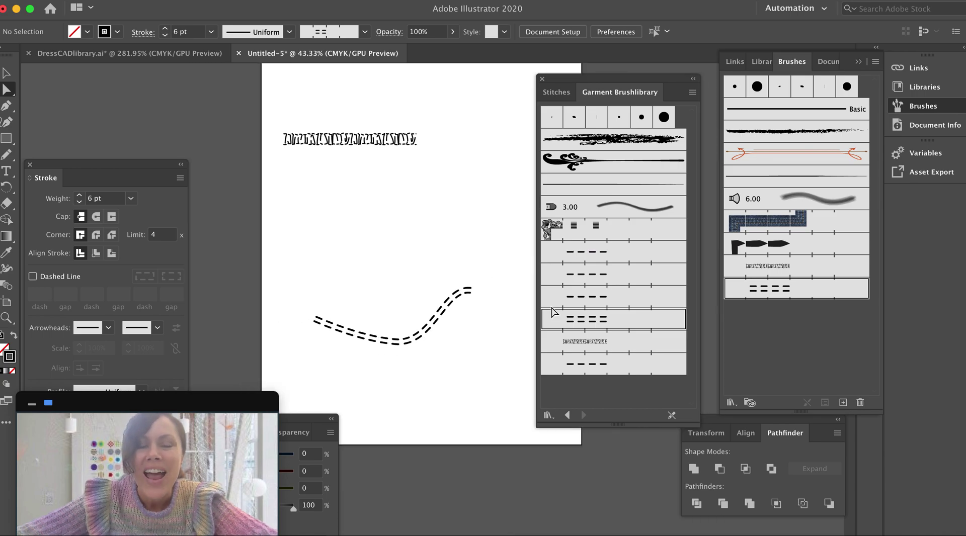
left_click(433, 330)
left_click(609, 293)
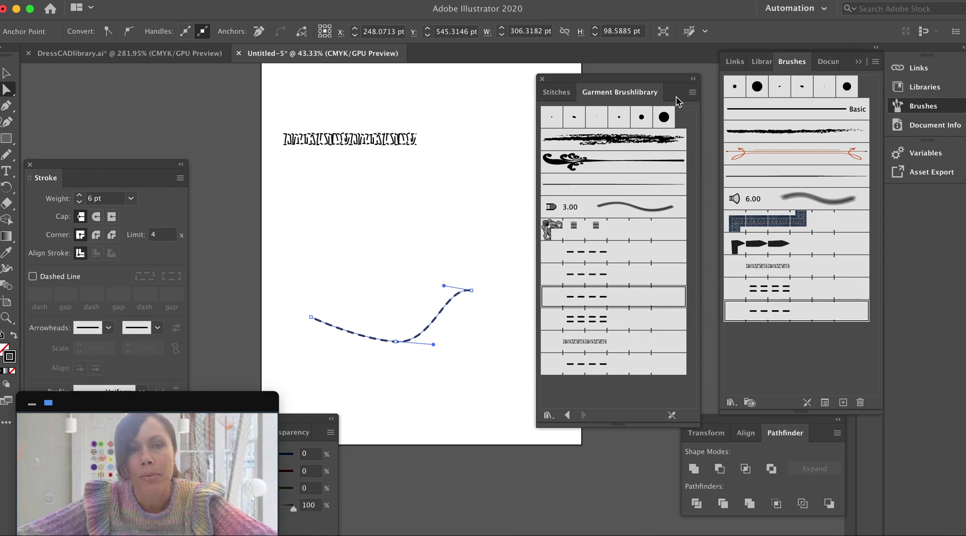
Apply Remove Brush Stroke to the S-curve, leaving a plain dark solid stroke.
left_click(692, 92)
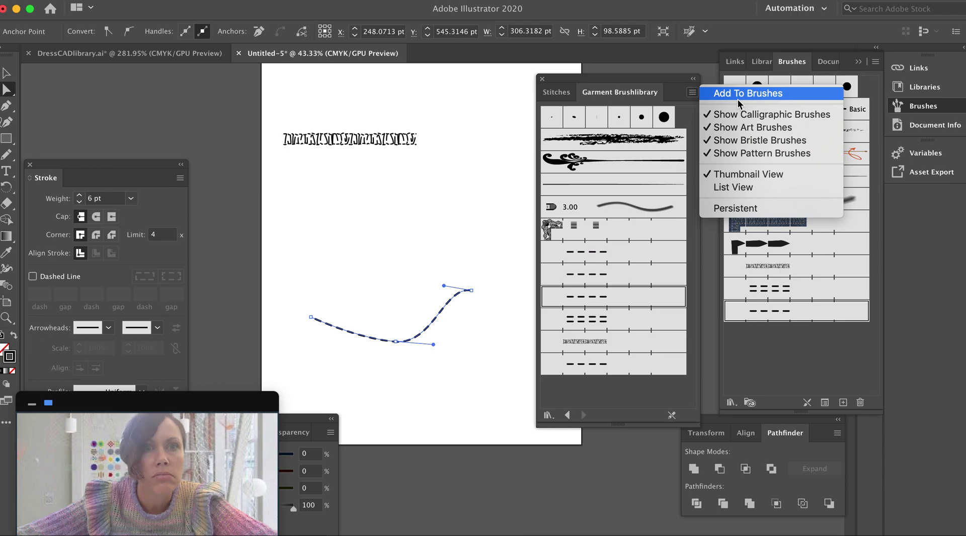
left_click(678, 98)
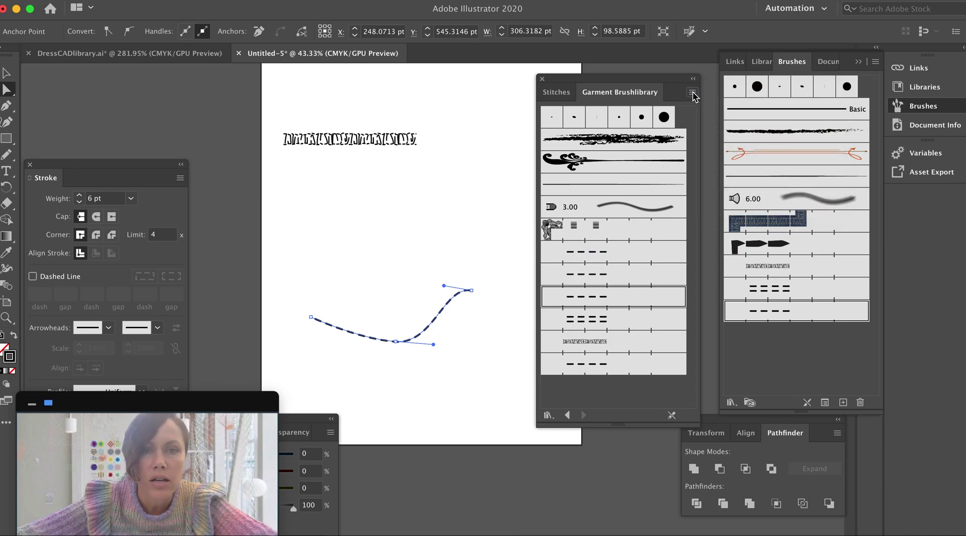
left_click(693, 93)
left_click(693, 94)
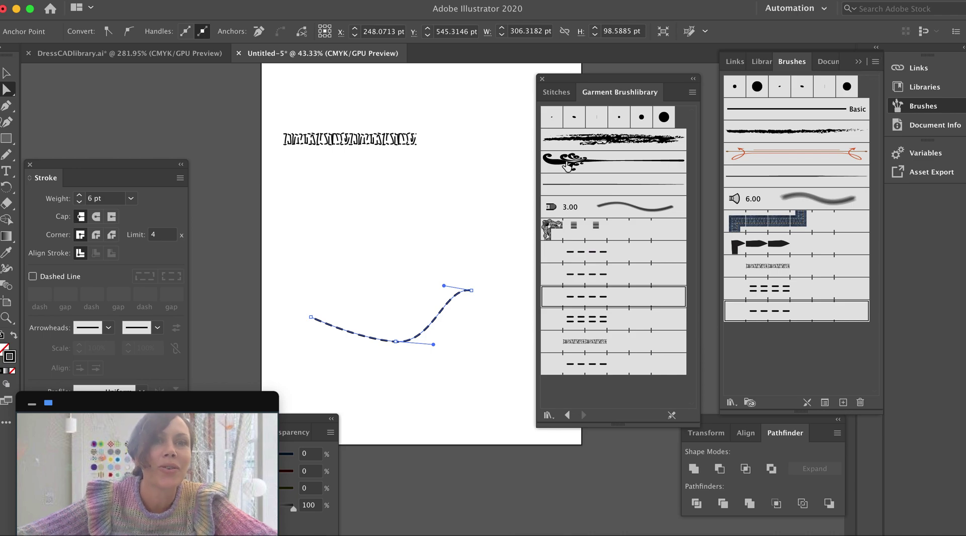
left_click(876, 63)
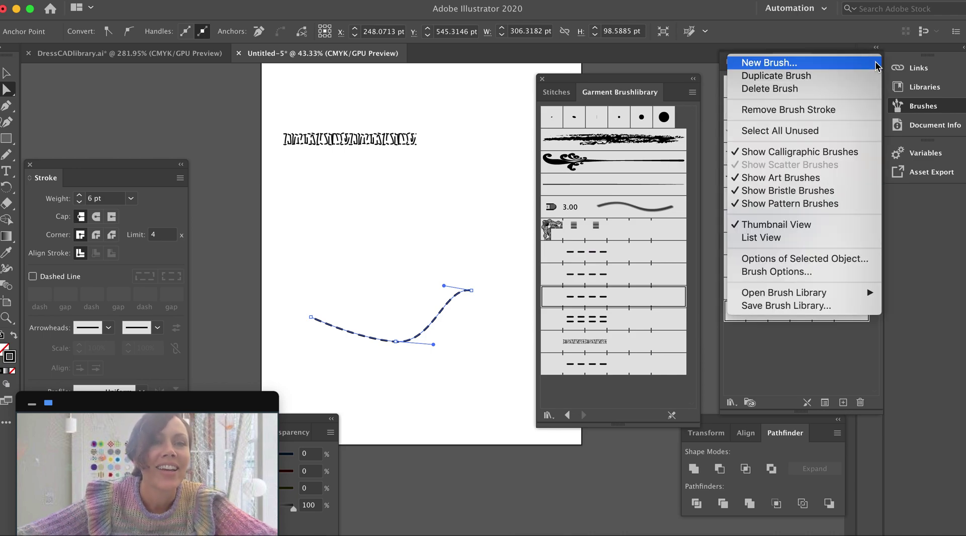
left_click(844, 111)
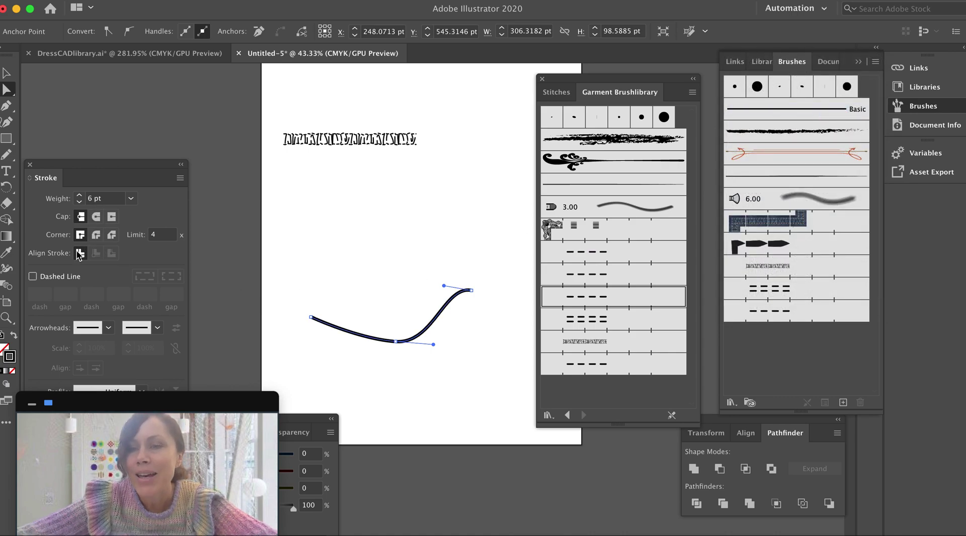
Make the S-curve's stroke dashed with 6 pt dashes, 4 pt gaps and round caps.
left_click(56, 280)
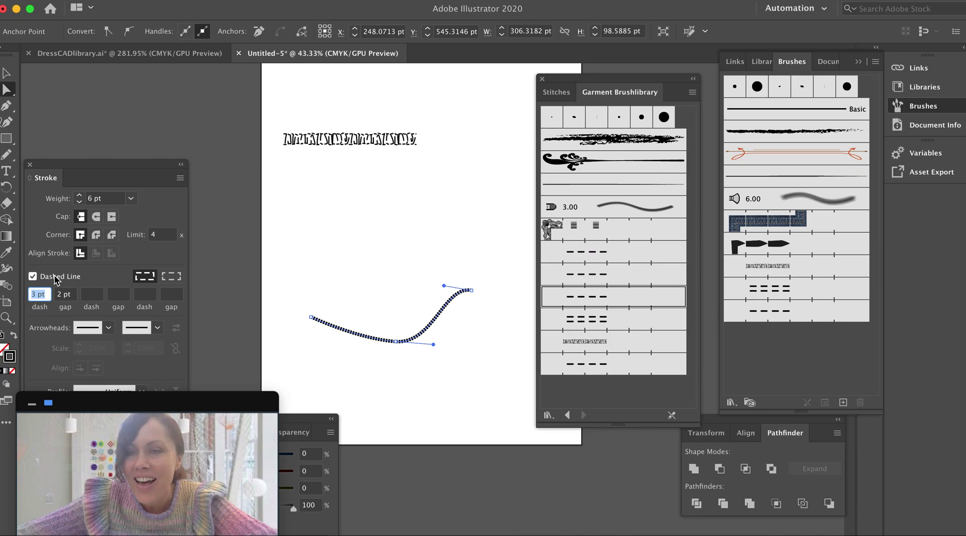
type("6")
key("Tab")
type("4")
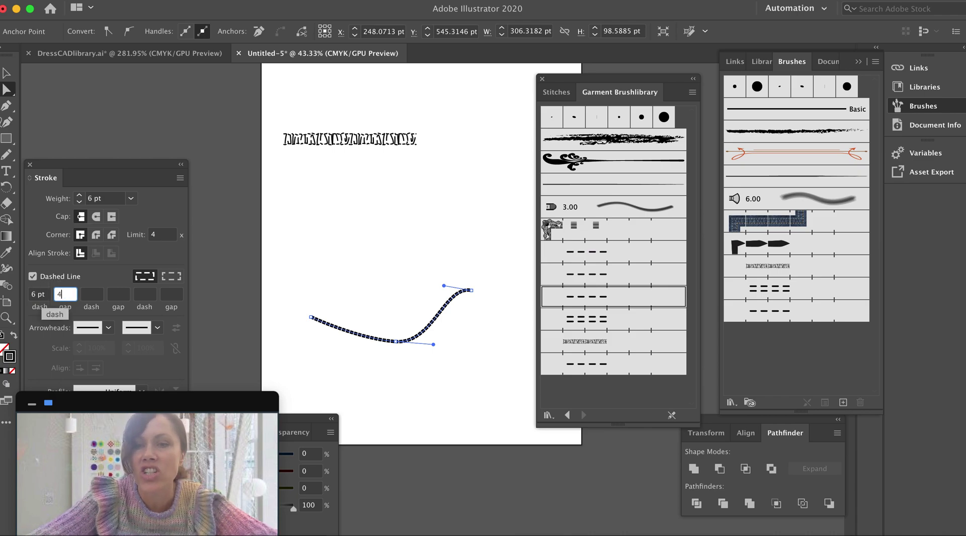
key("Tab")
left_click(96, 216)
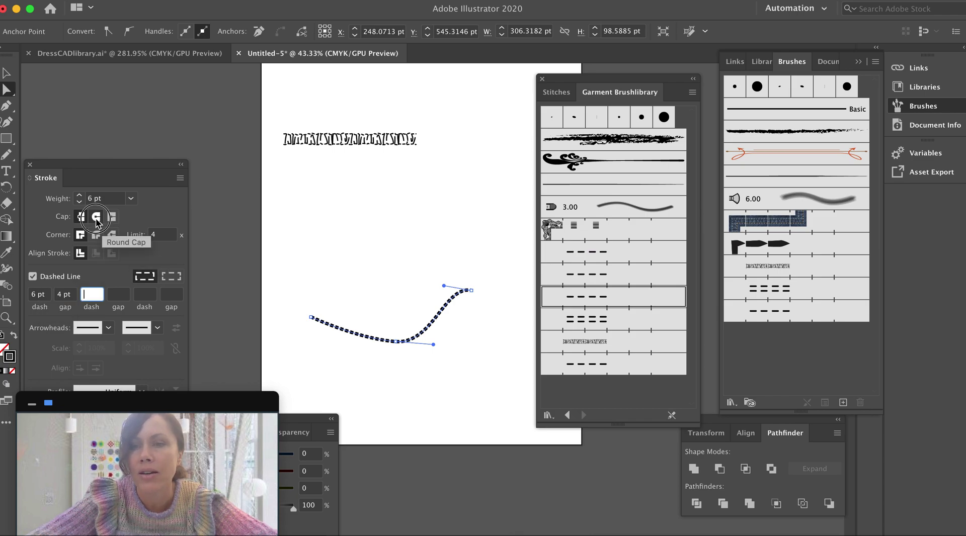
Change the dash length to 12 pt and the gap to 7 pt, then deselect the curve.
left_click(36, 296)
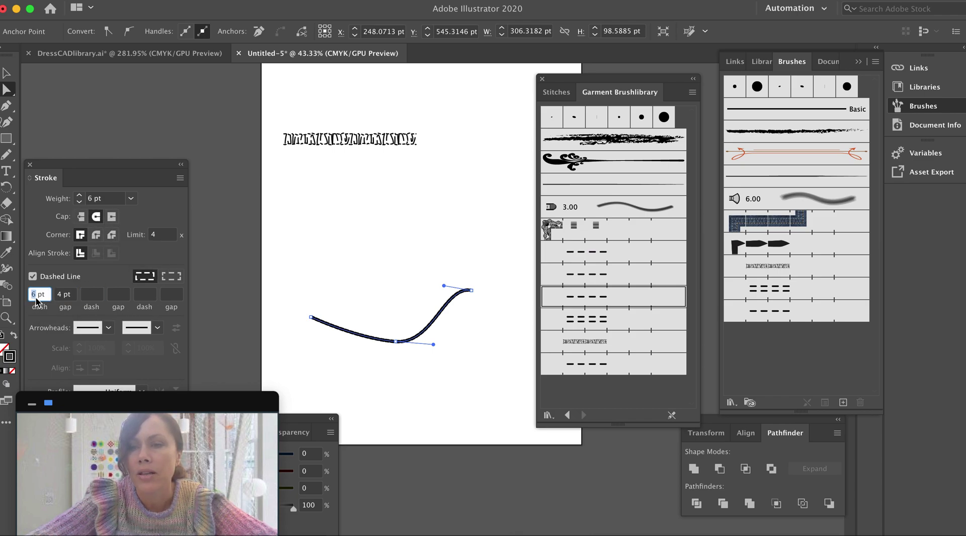
type("12")
key("Tab")
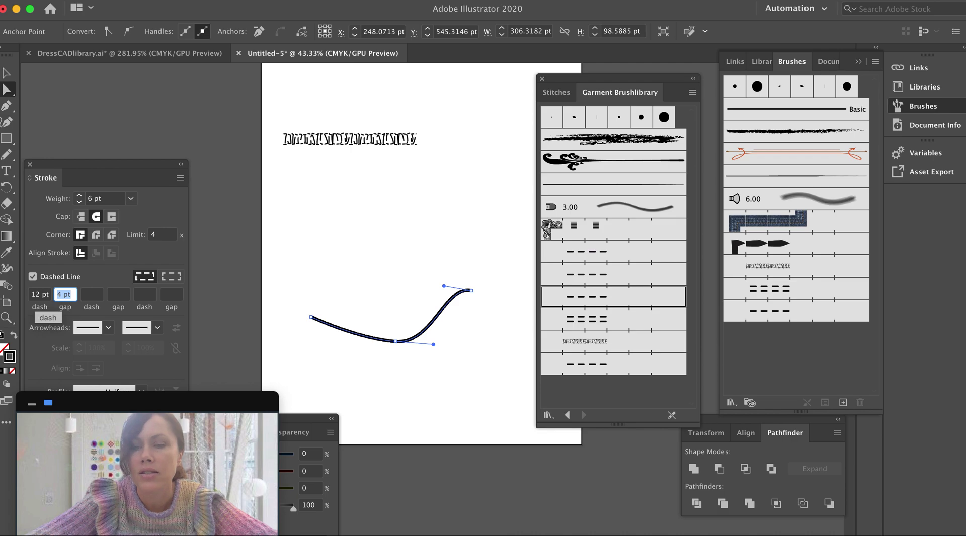
type("7")
key("Tab")
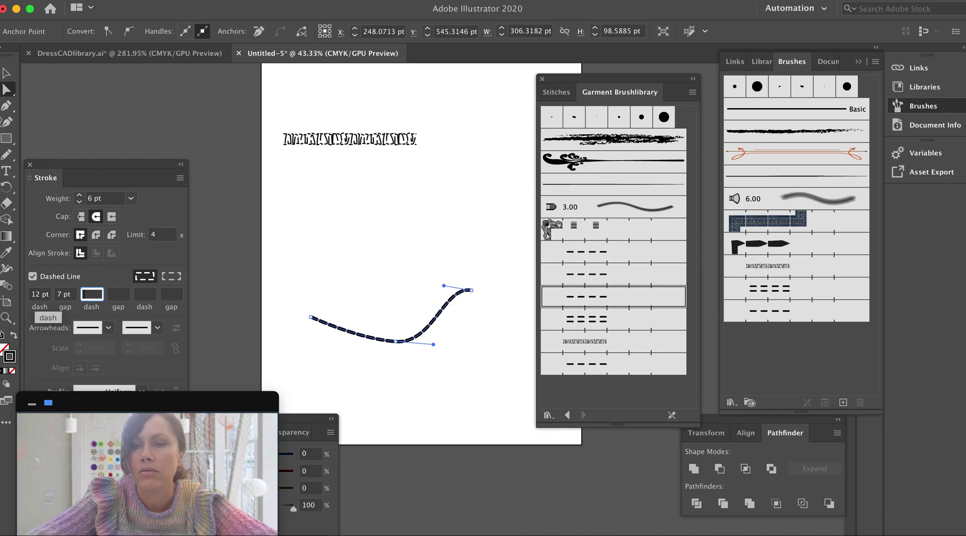
left_click(473, 362)
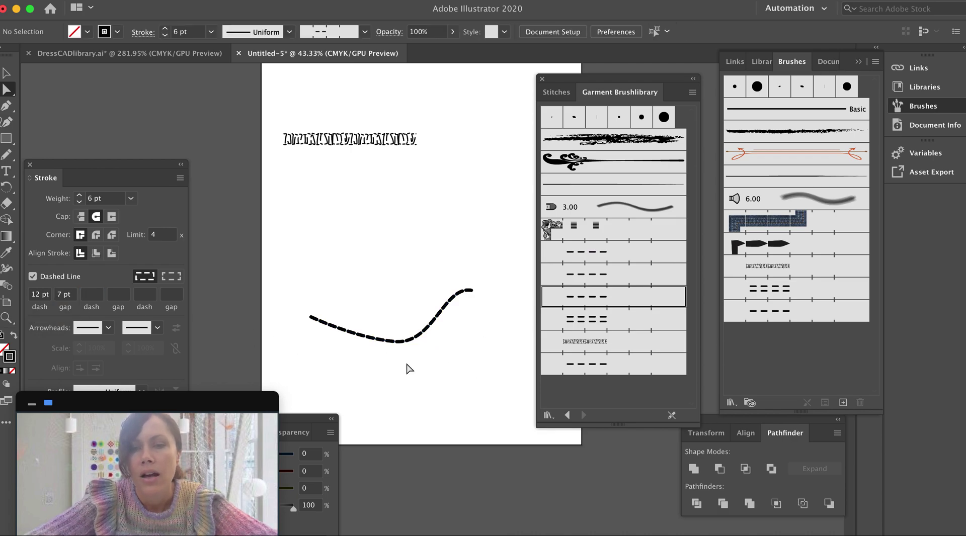